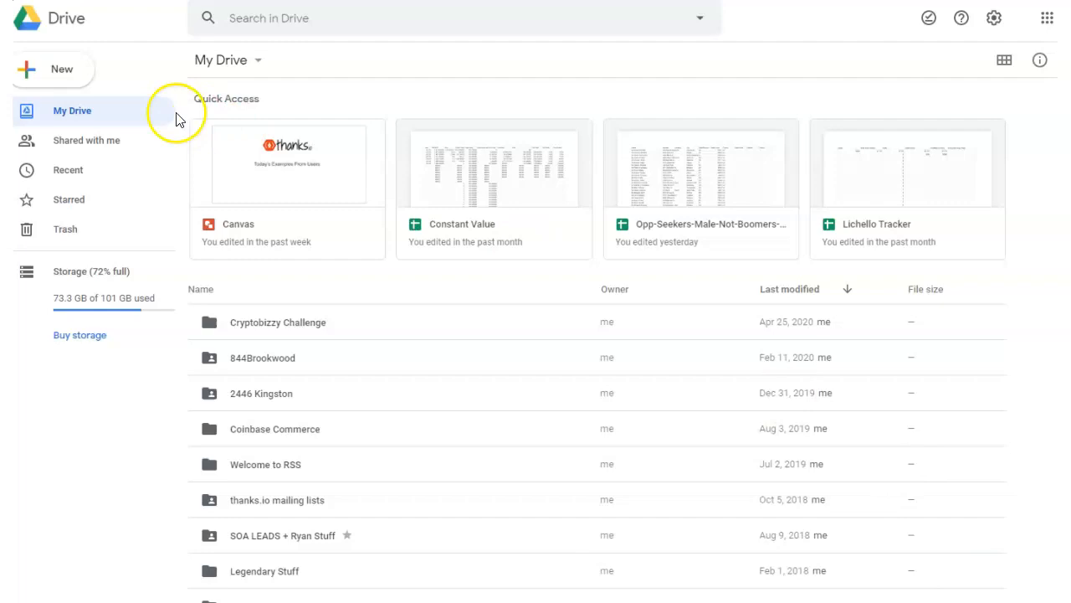
Create a new blank Google Drawings file from Drive.
left_click(56, 82)
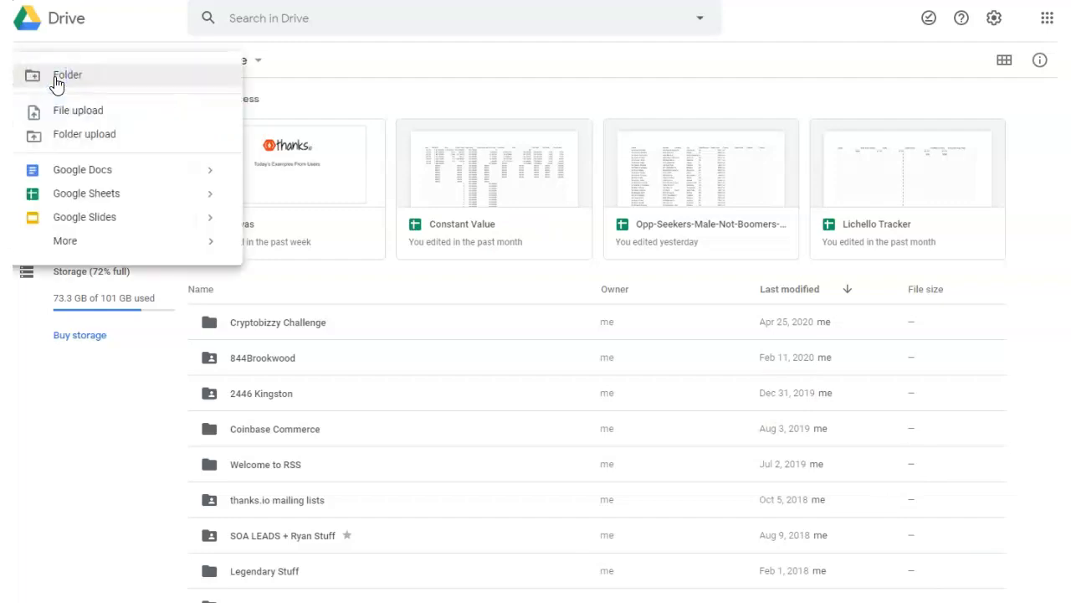
mouse_move(65, 247)
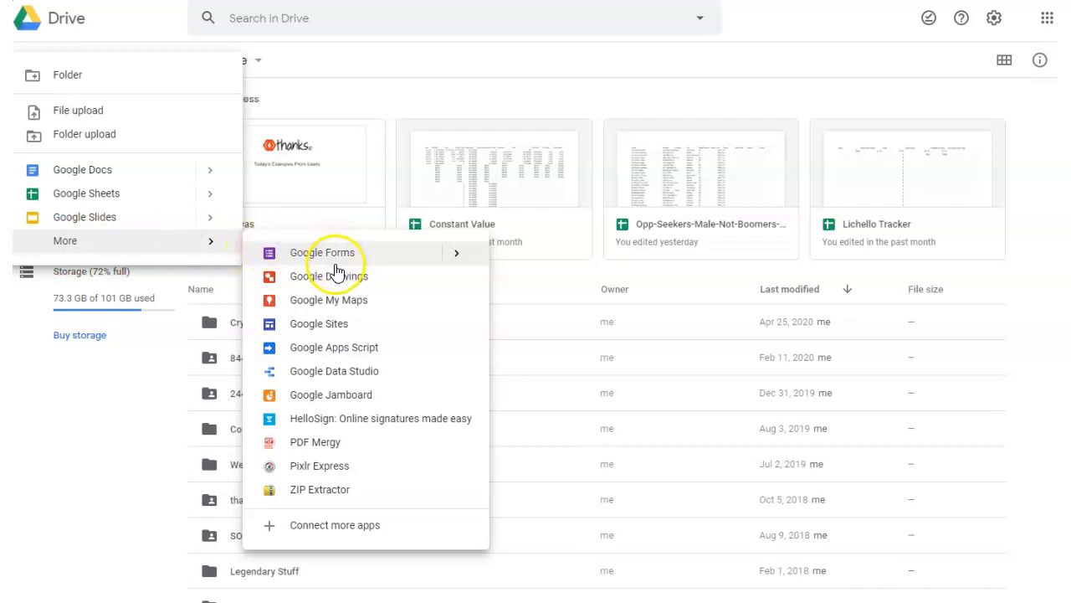
left_click(321, 281)
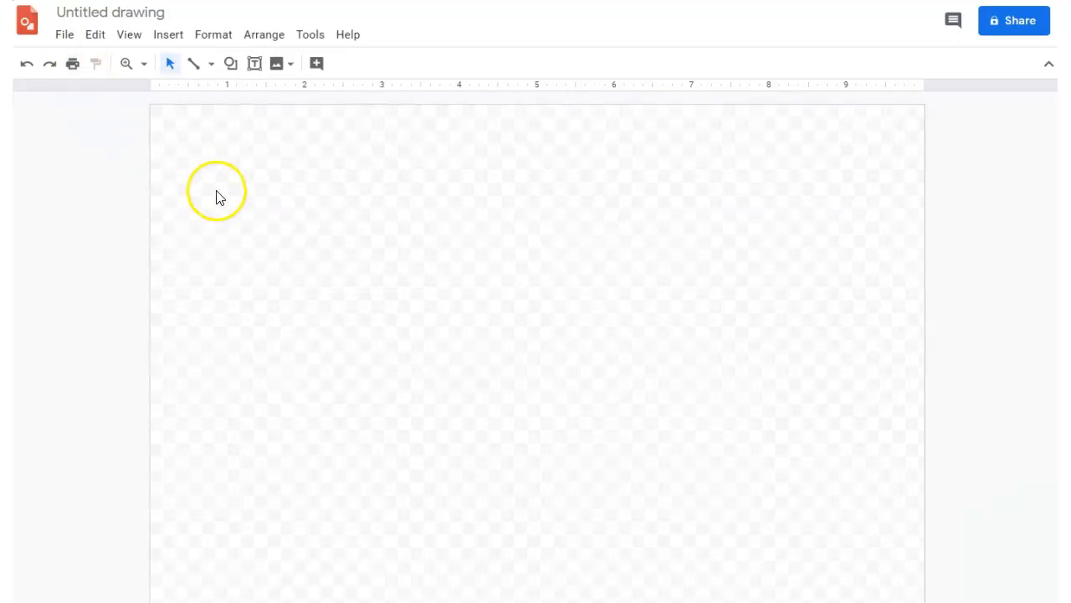
Draw a rectangle about 7.4 inches wide and 5.2 inches high from the canvas's upper-left area.
left_click(158, 47)
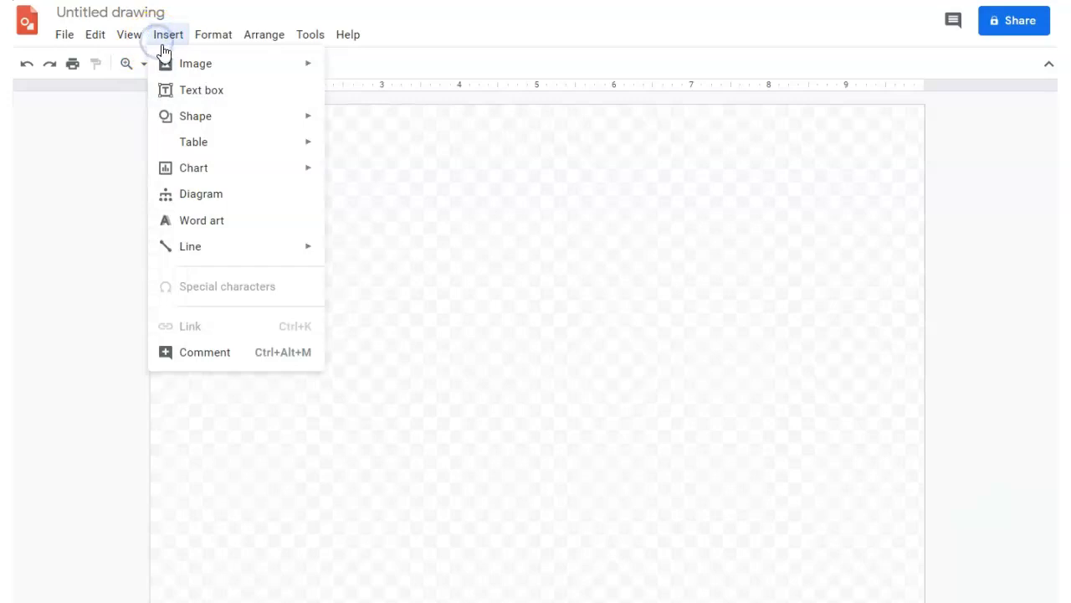
mouse_move(256, 118)
mouse_move(373, 122)
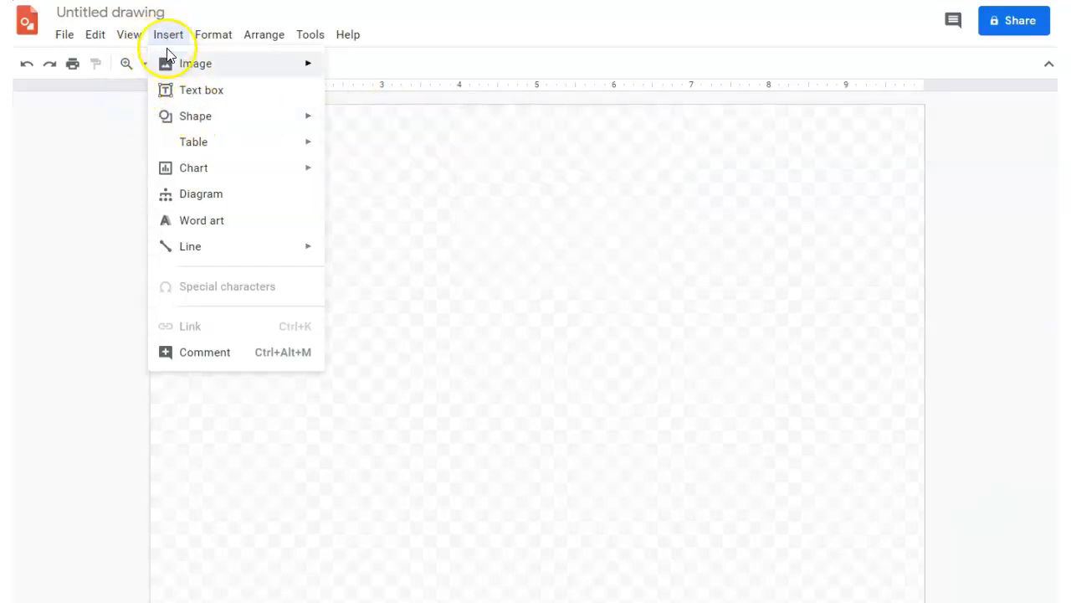
mouse_move(183, 117)
mouse_move(339, 119)
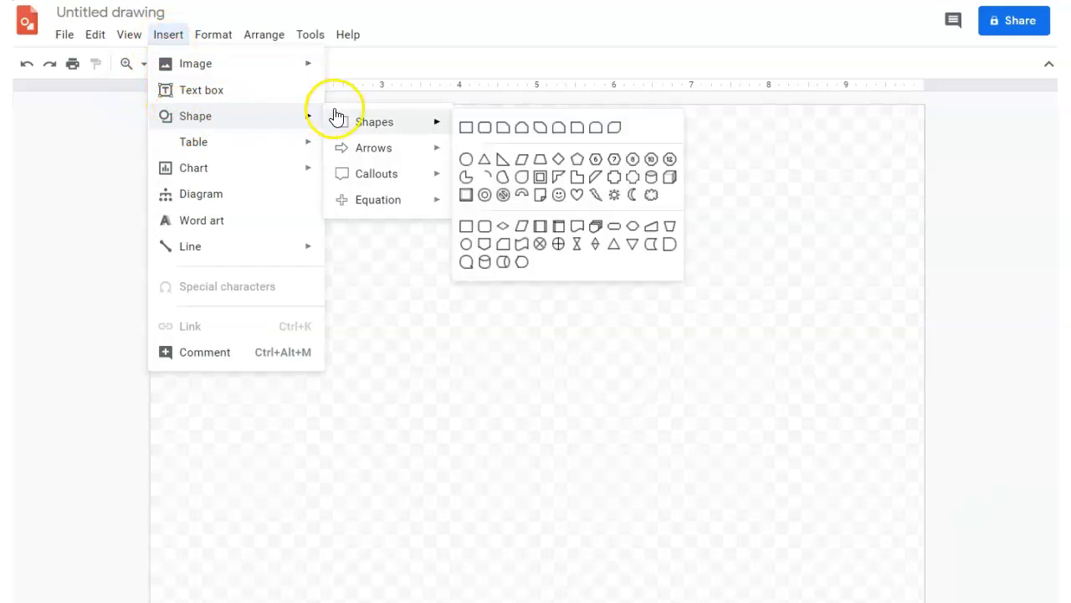
left_click(464, 129)
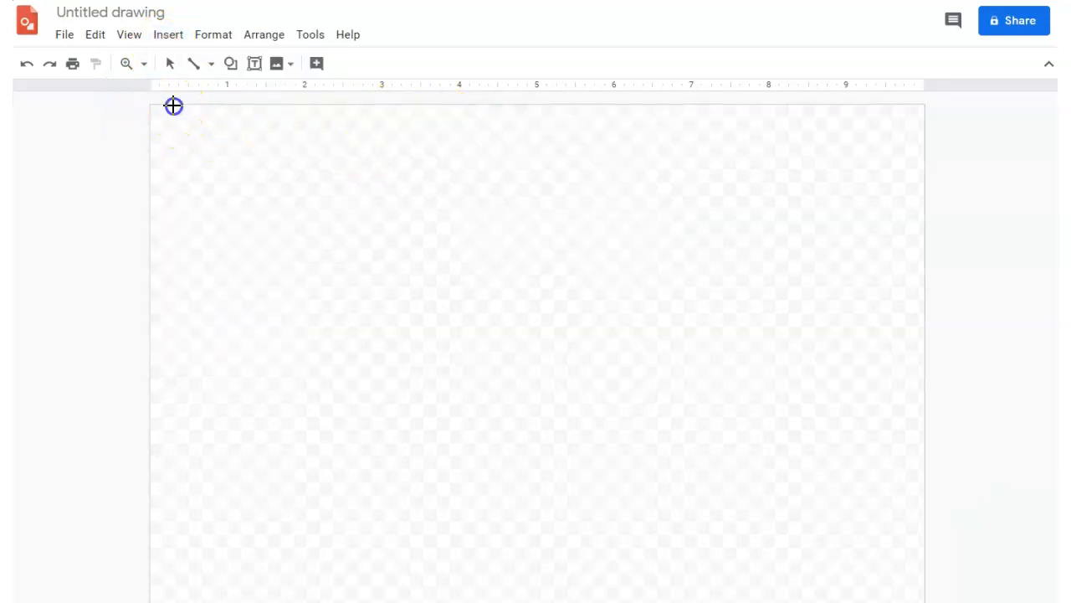
left_click_drag(189, 138, 749, 508)
Change the rectangle's fill colour to solid white.
left_click(316, 63)
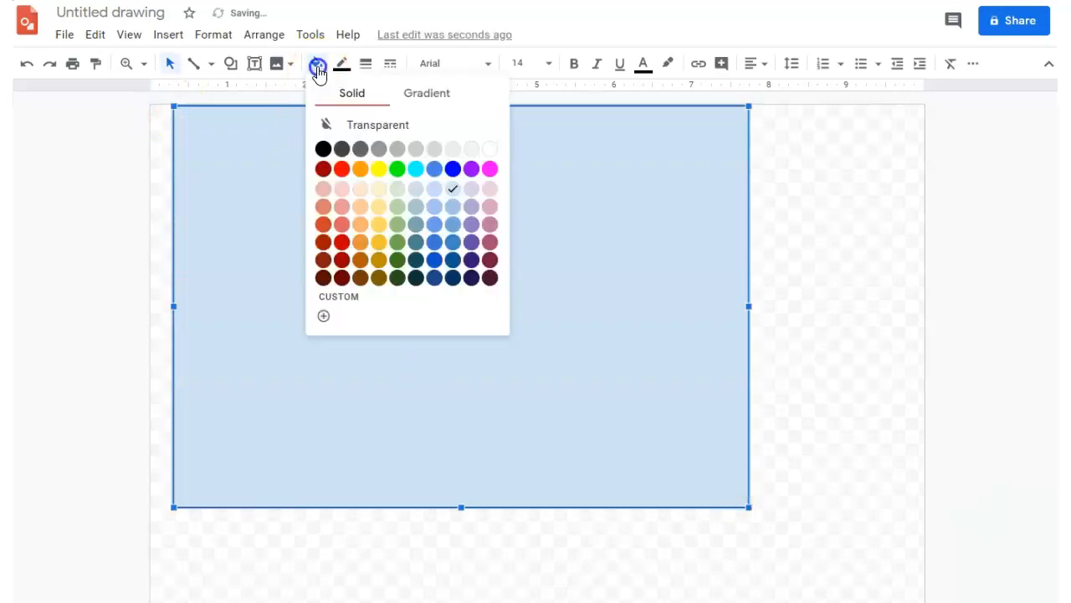
left_click(490, 148)
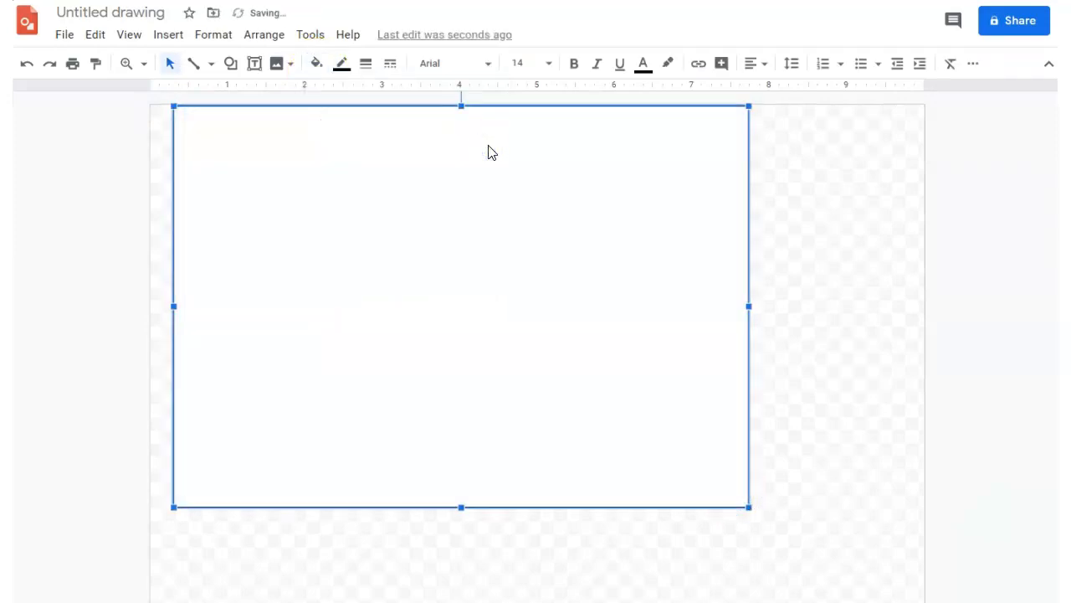
left_click(625, 164)
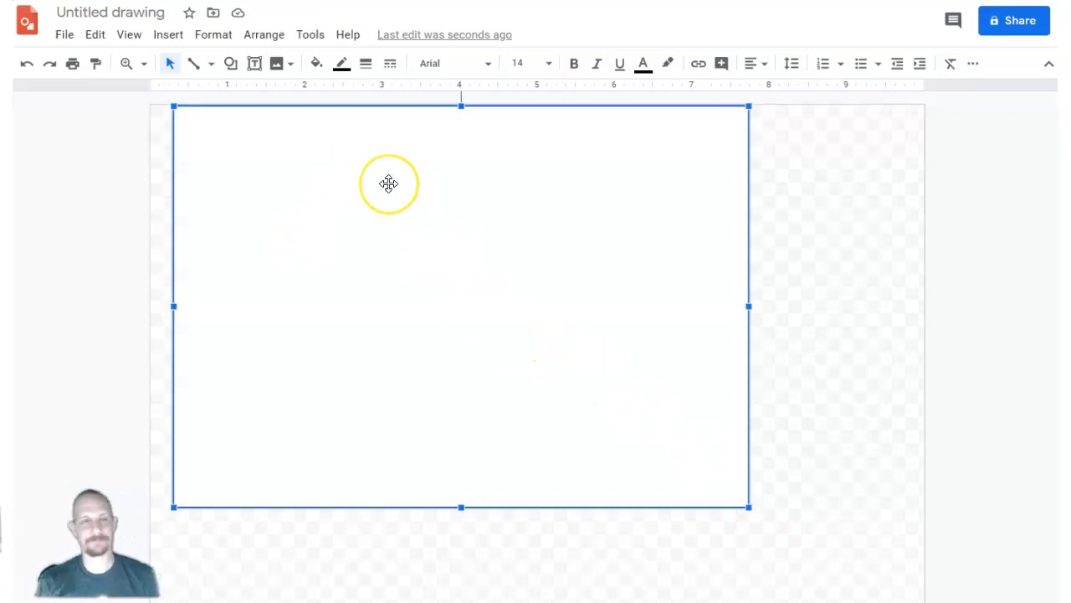
Add a text box near the rectangle's upper edge reading "UGLY Banner Ad Method" and make the word UGLY bold.
left_click(167, 35)
left_click(204, 91)
left_click_drag(279, 150, 642, 225)
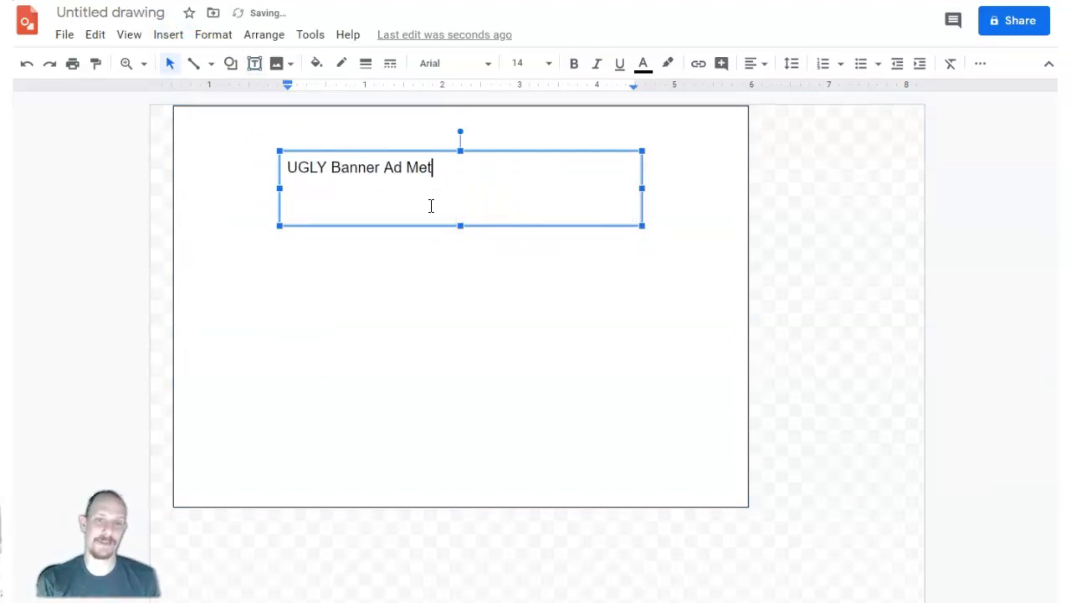
type("UGLY Banner Ad Method")
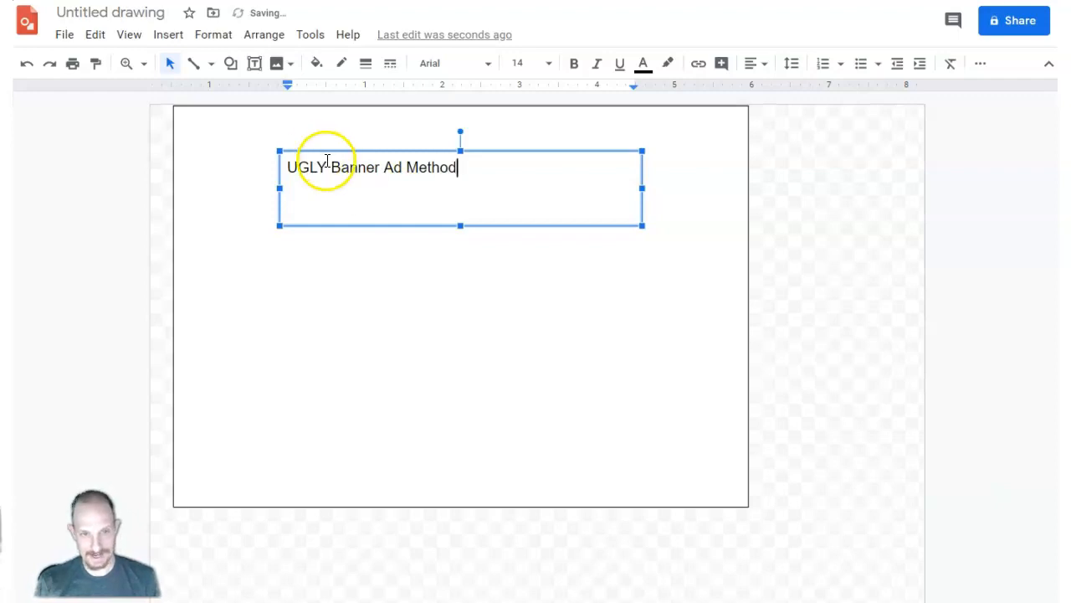
left_click_drag(327, 165, 281, 165)
left_click(574, 64)
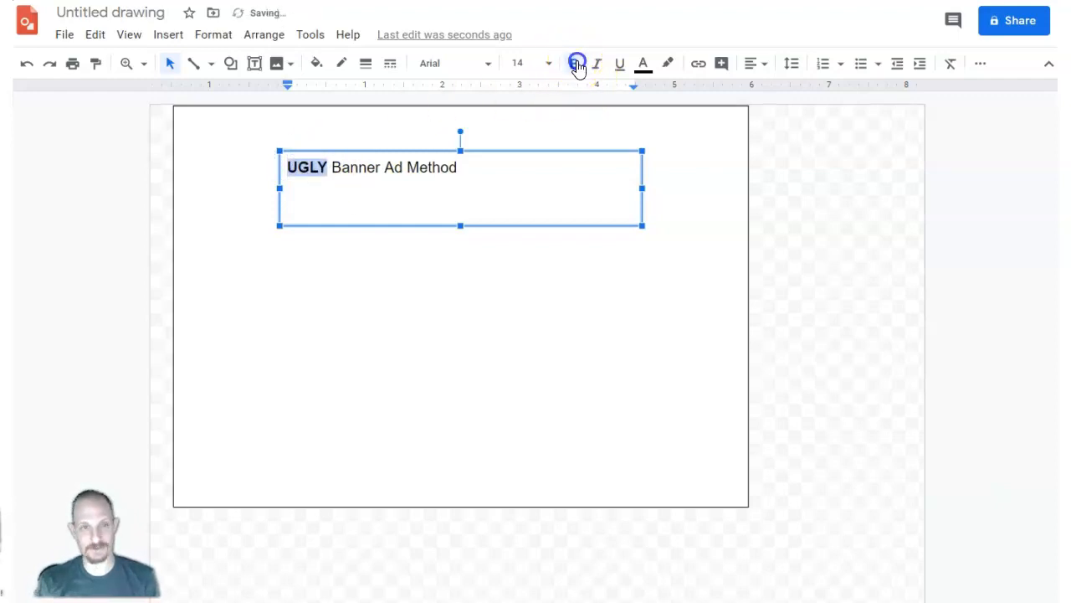
Try the Rock Salt font on the word UGLY.
left_click(475, 64)
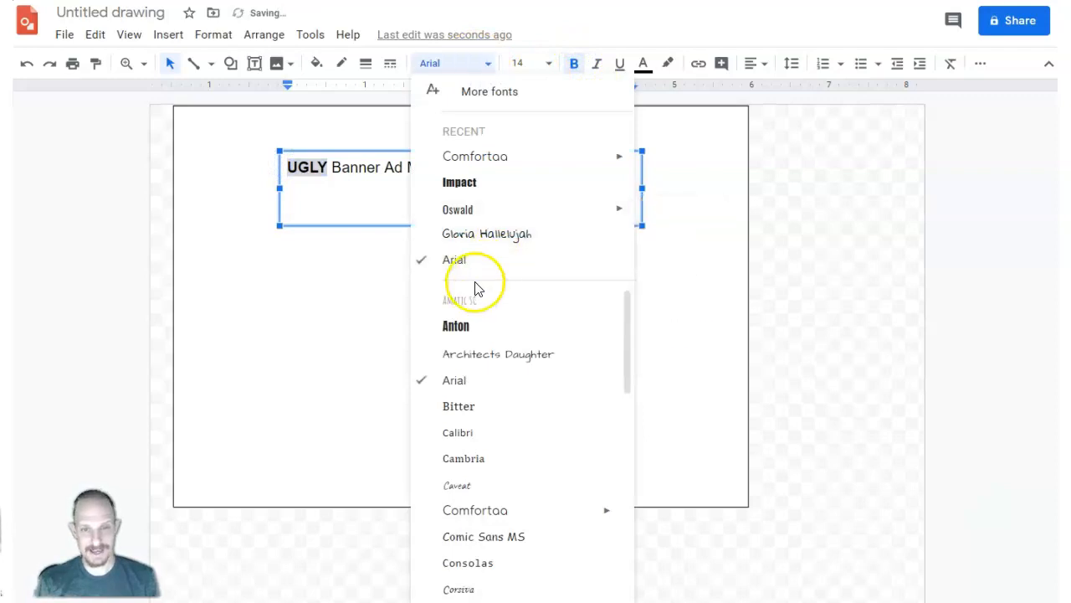
scroll(490, 365, "down", 1)
scroll(488, 373, "down", 5)
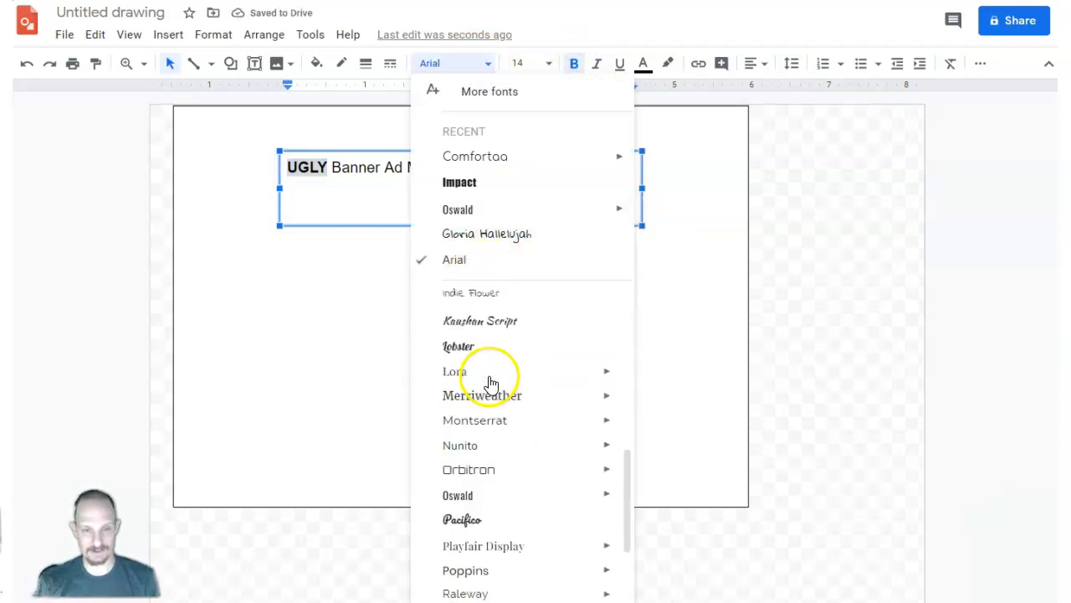
scroll(513, 366, "down", 5)
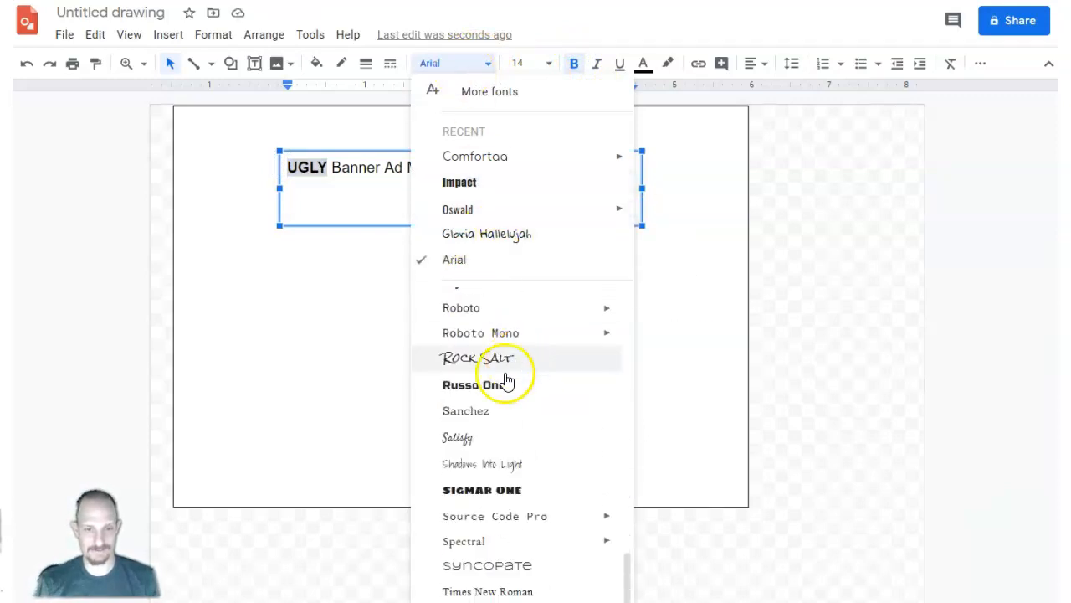
left_click(492, 369)
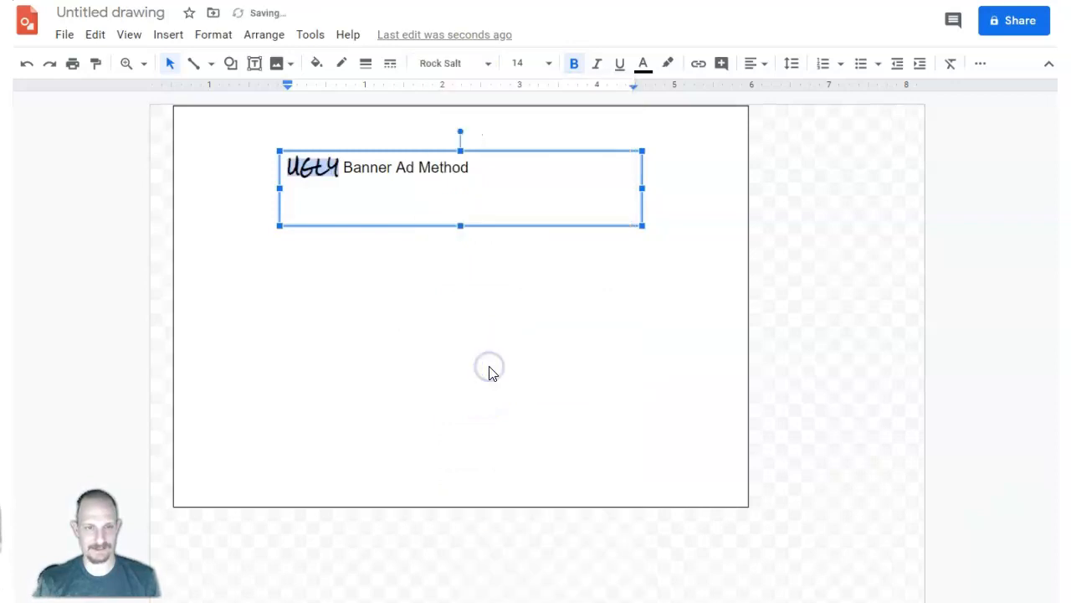
Set the word UGLY in the Lobster font at size 18.
left_click(482, 66)
scroll(428, 490, "down", 5)
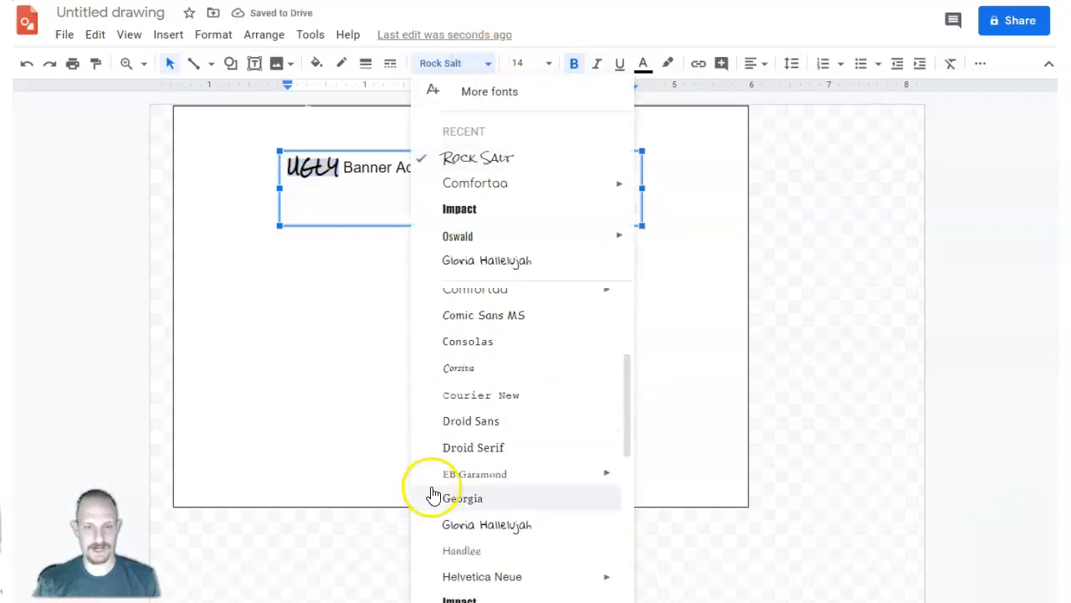
scroll(453, 469, "down", 1)
left_click(452, 466)
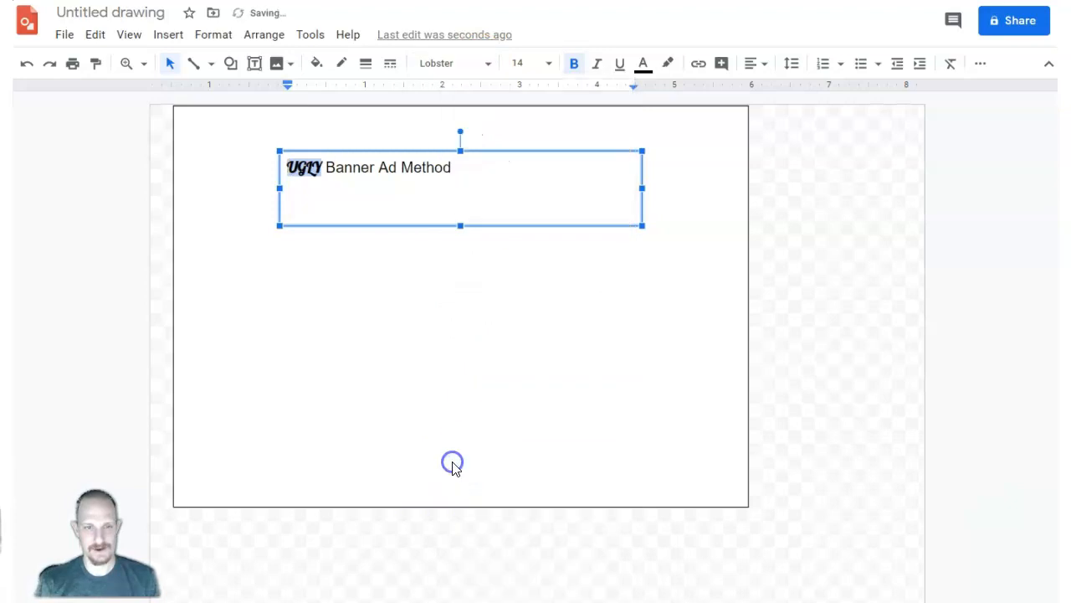
left_click(551, 64)
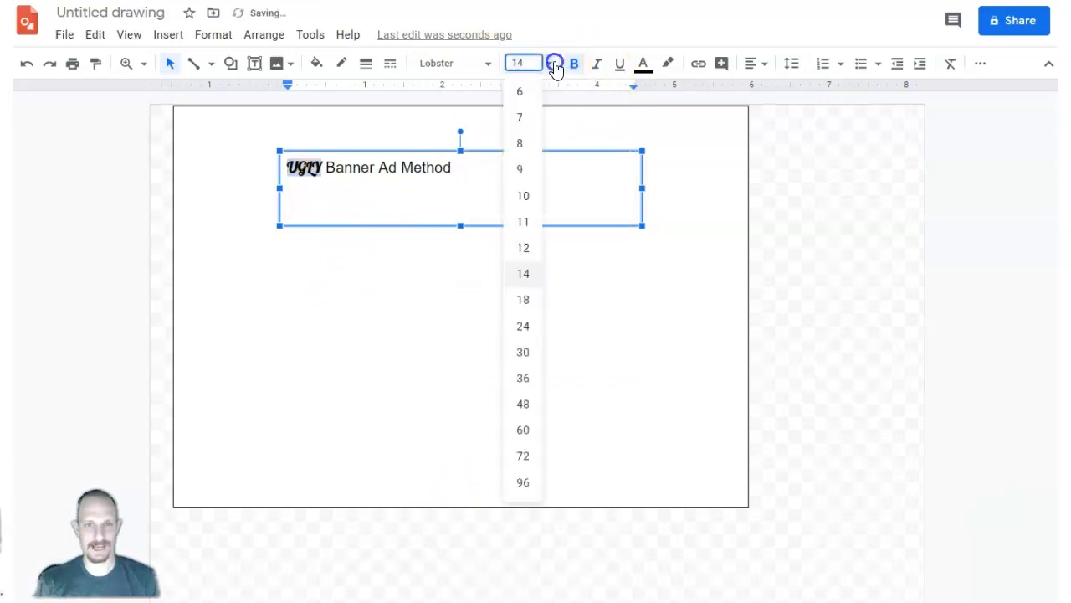
left_click(519, 300)
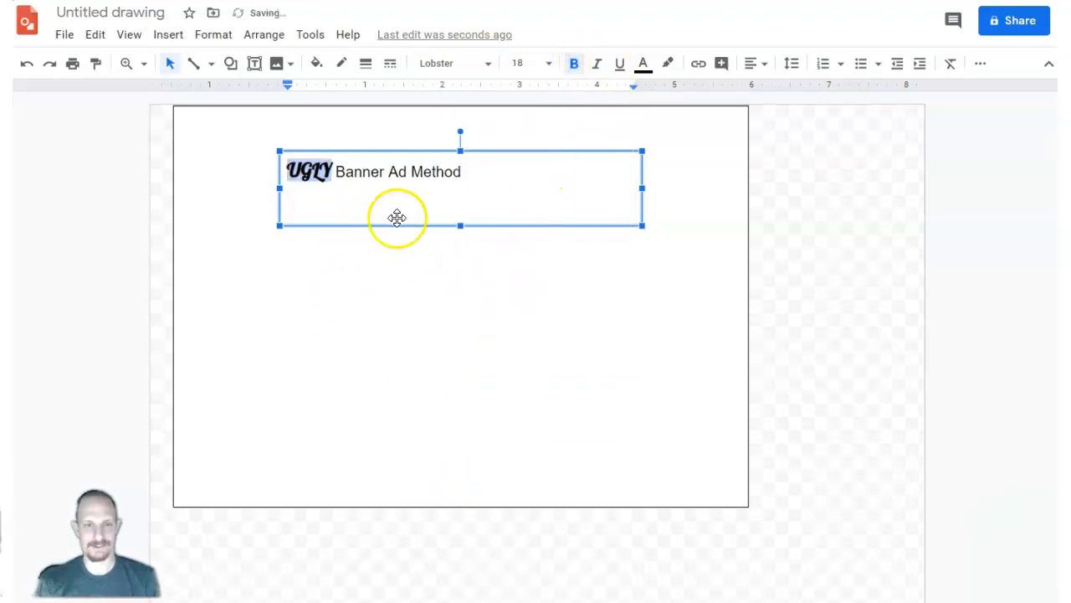
Highlight the word UGLY in yellow.
left_click(390, 177)
left_click(332, 176)
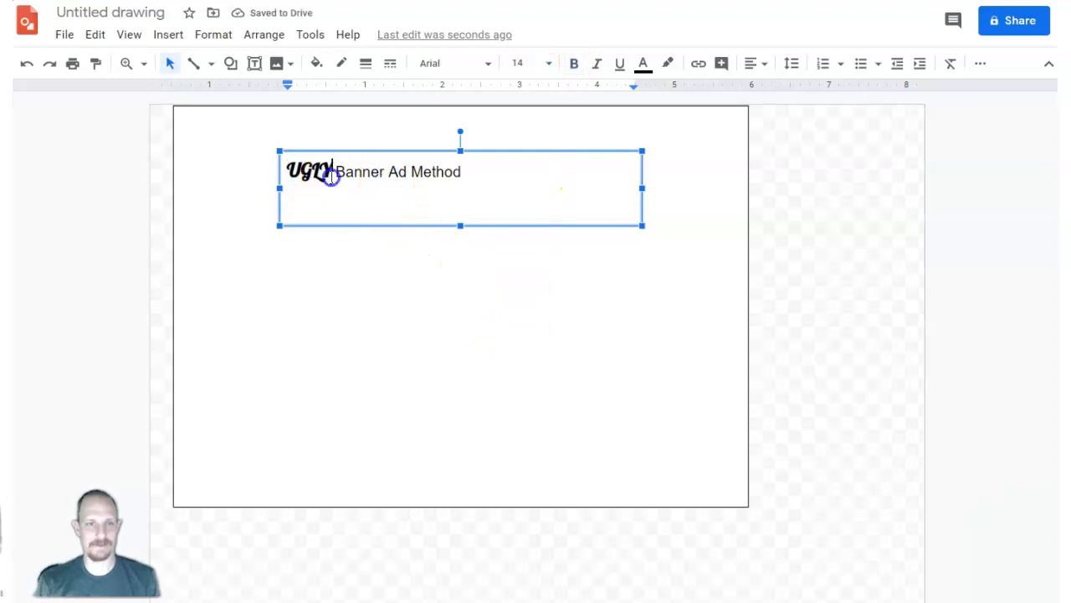
double_click(294, 173)
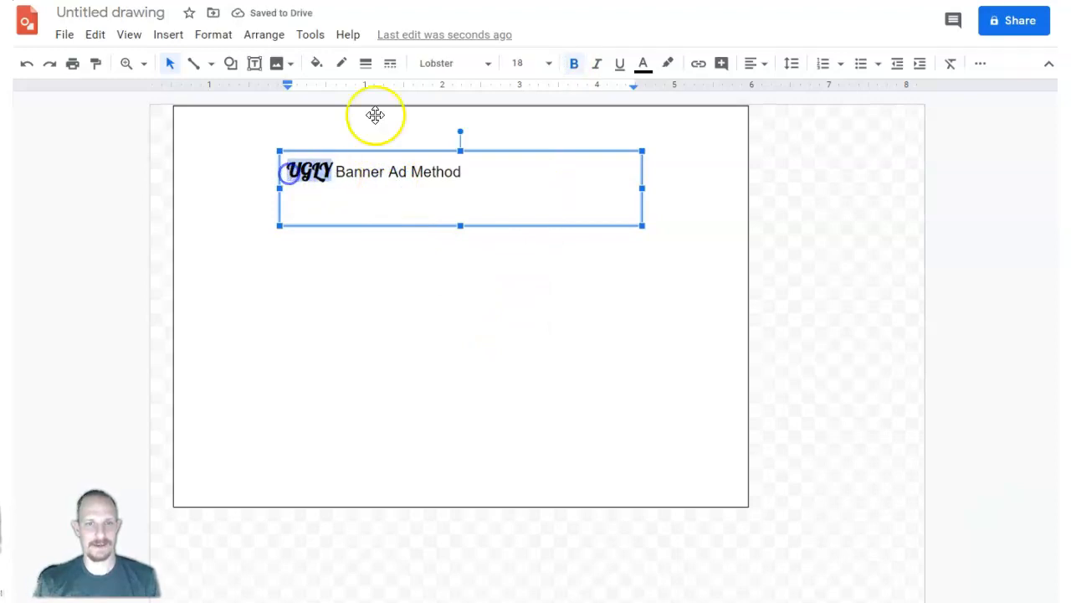
left_click(676, 67)
left_click(729, 139)
left_click(444, 205)
Underline the words "Banner Ad" in the headline and deselect the text.
left_click_drag(332, 172, 397, 172)
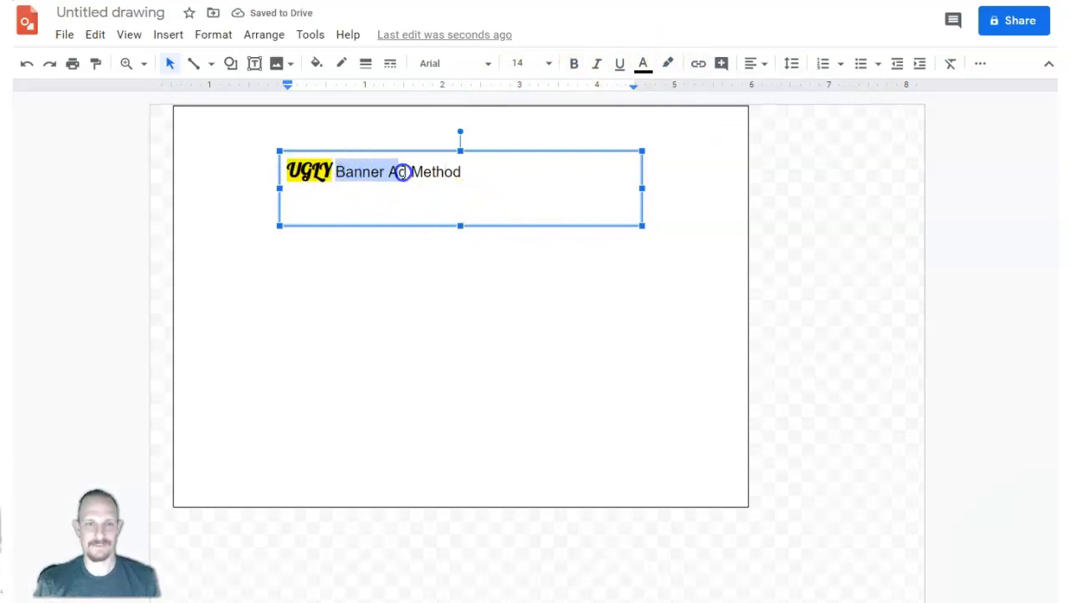
left_click(620, 64)
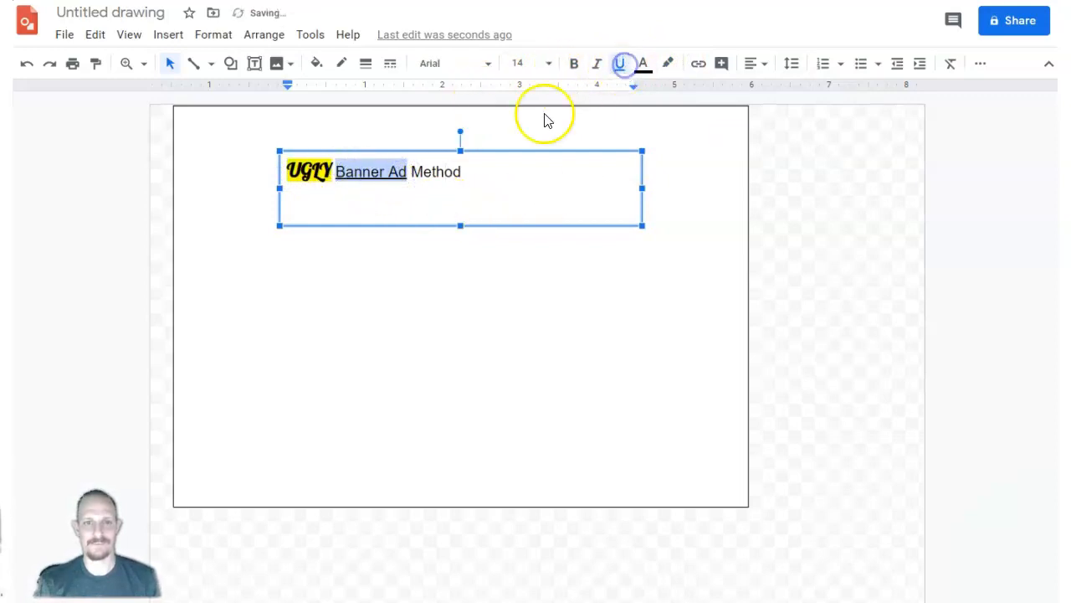
left_click(475, 290)
left_click(426, 326)
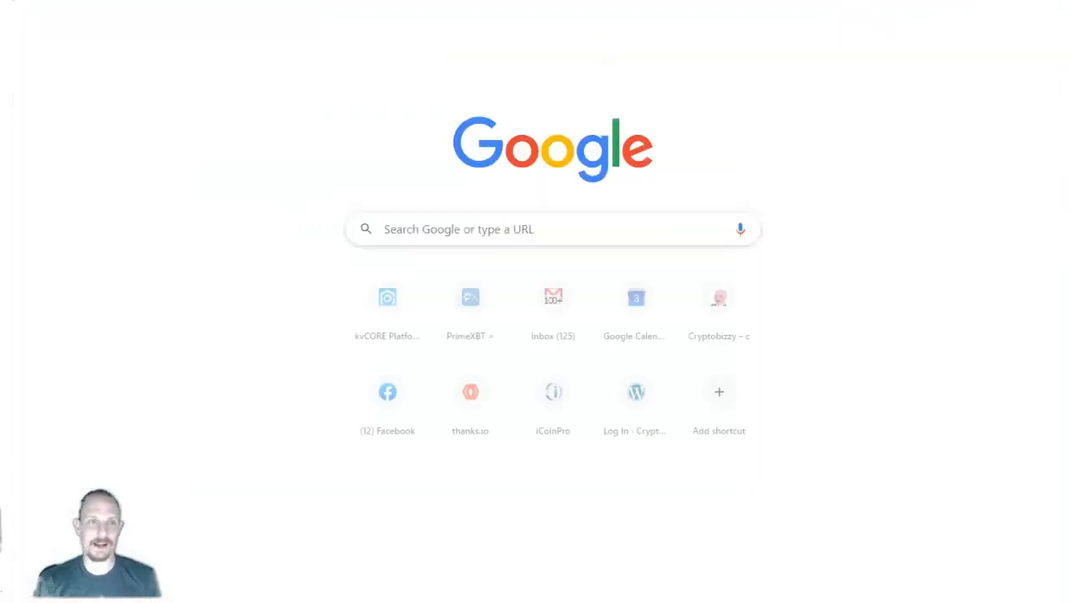
Switch to Google Images in a new browser tab and search for "ugly face".
type("imag")
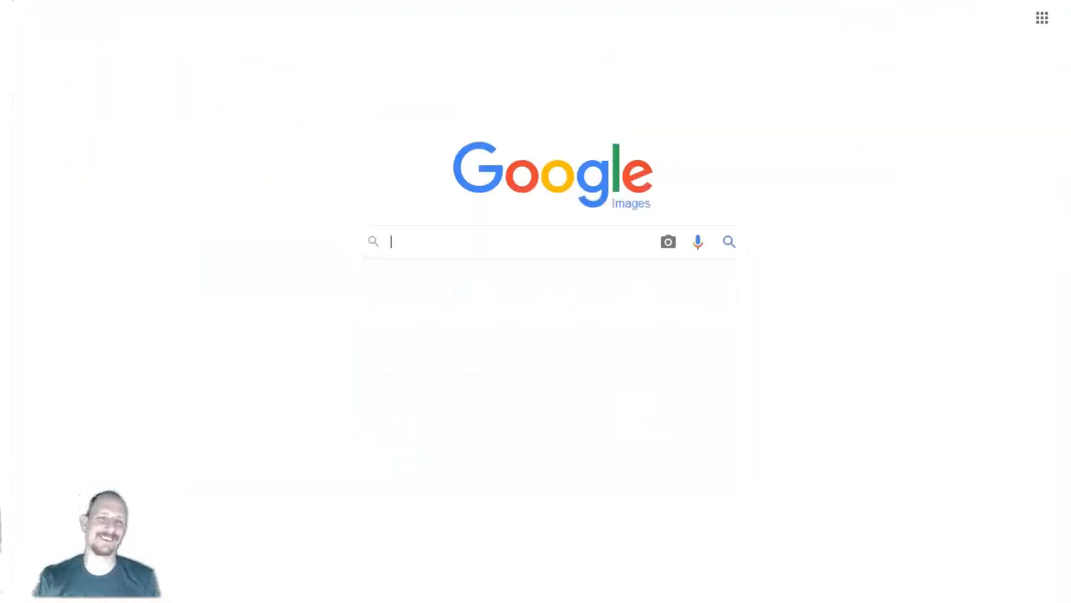
type("ugly face")
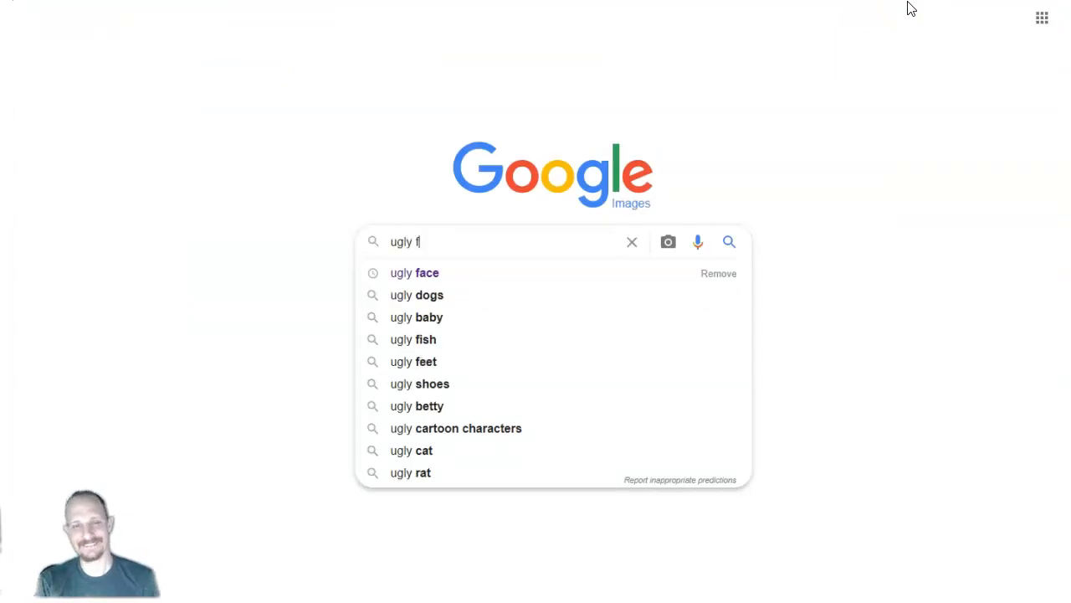
key("Return")
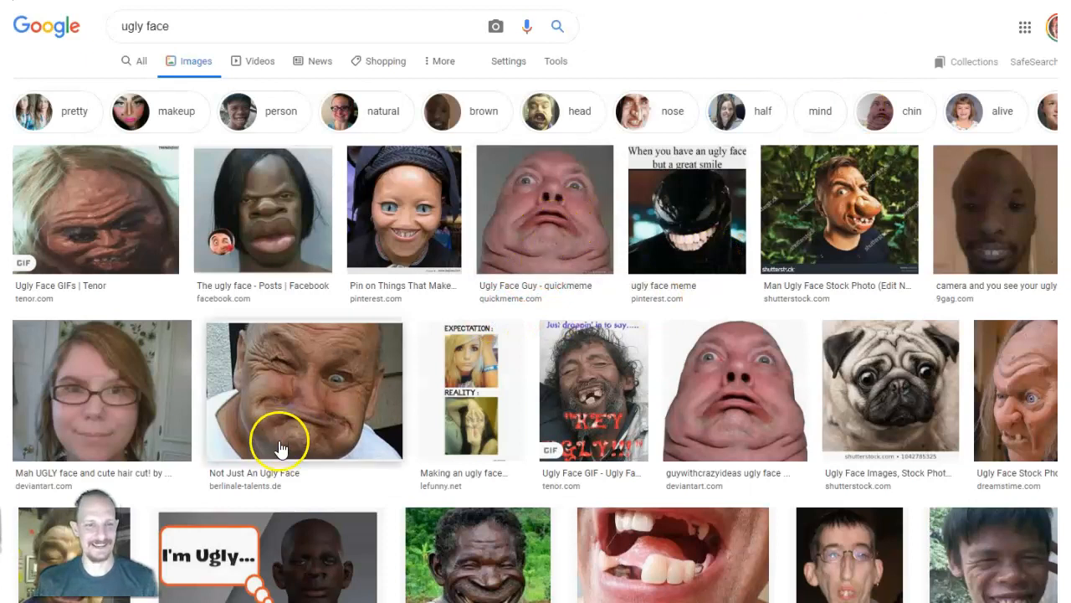
Take an area screenshot of the pink face in the "Ugly Face Guy" result and copy it to the clipboard.
key("Print")
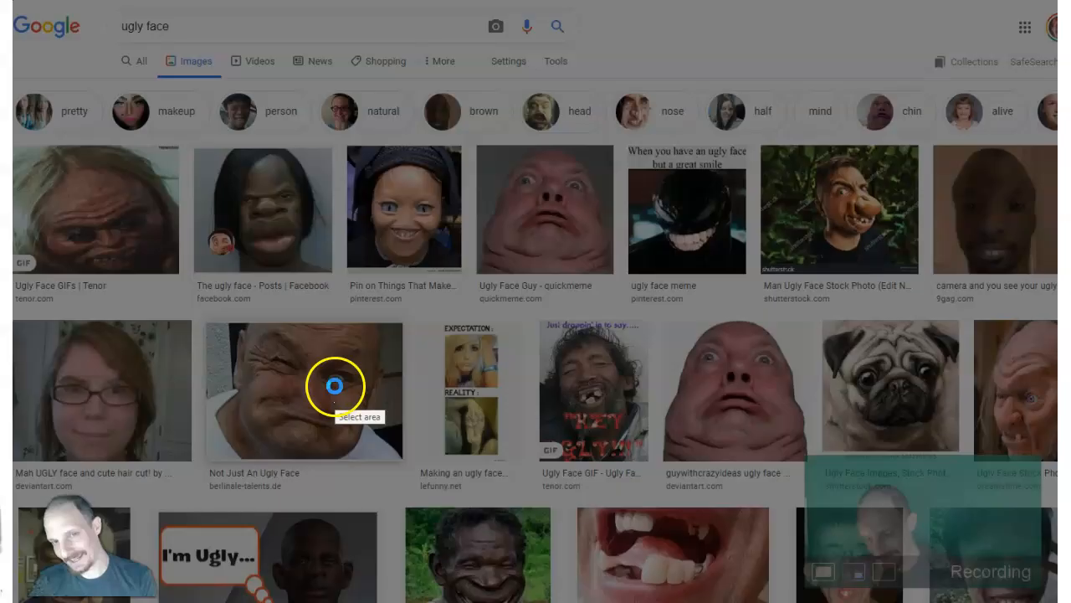
left_click_drag(503, 180, 608, 273)
right_click(542, 209)
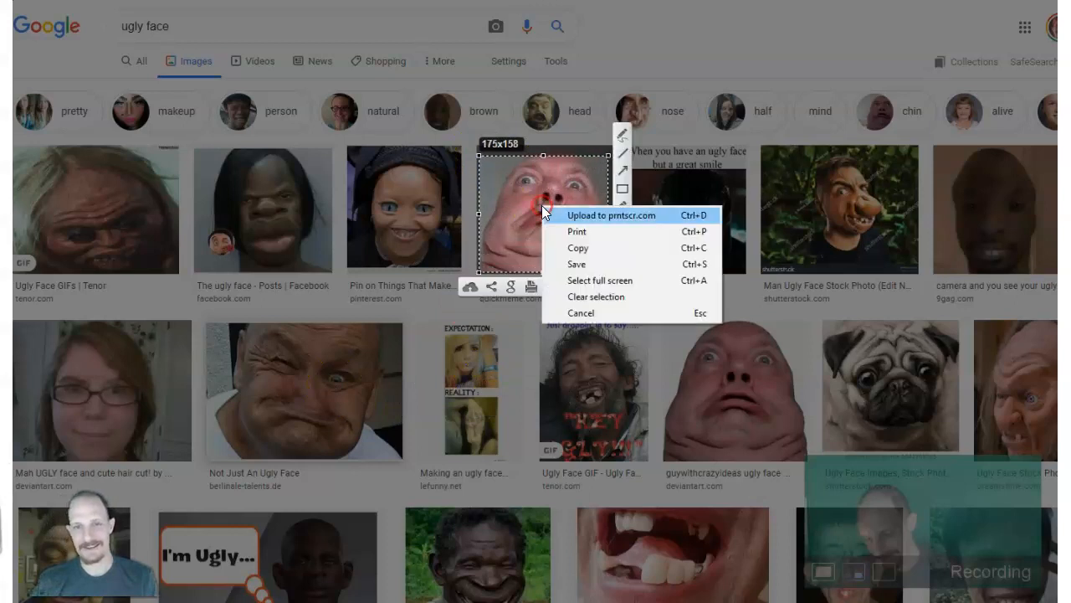
left_click(571, 248)
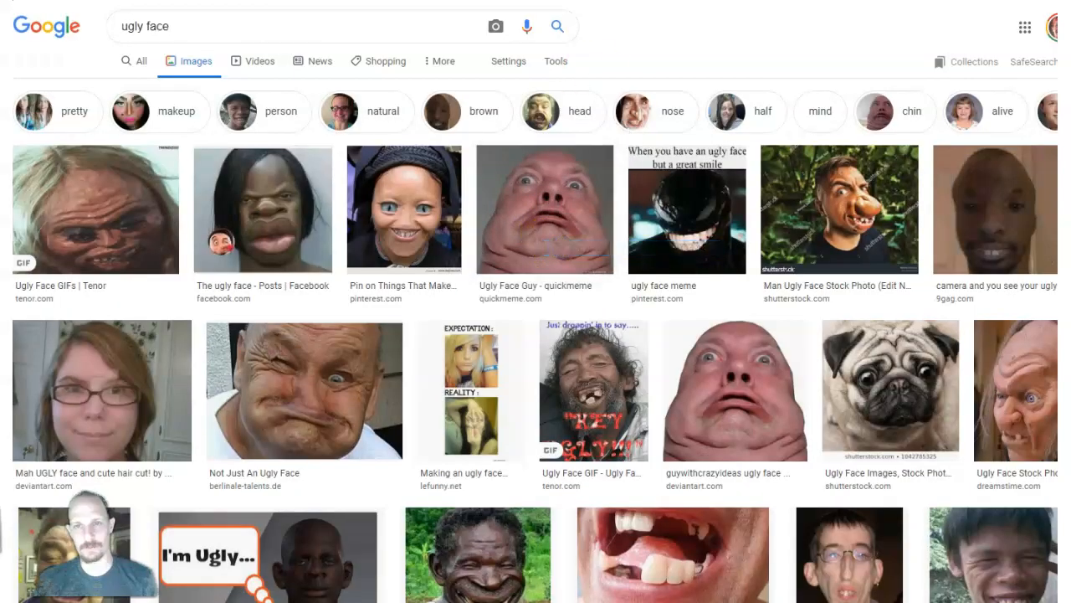
Return to the drawing, paste the copied face image, and shrink it to about 0.7 inches wide just after the headline text.
key("ctrl+Tab")
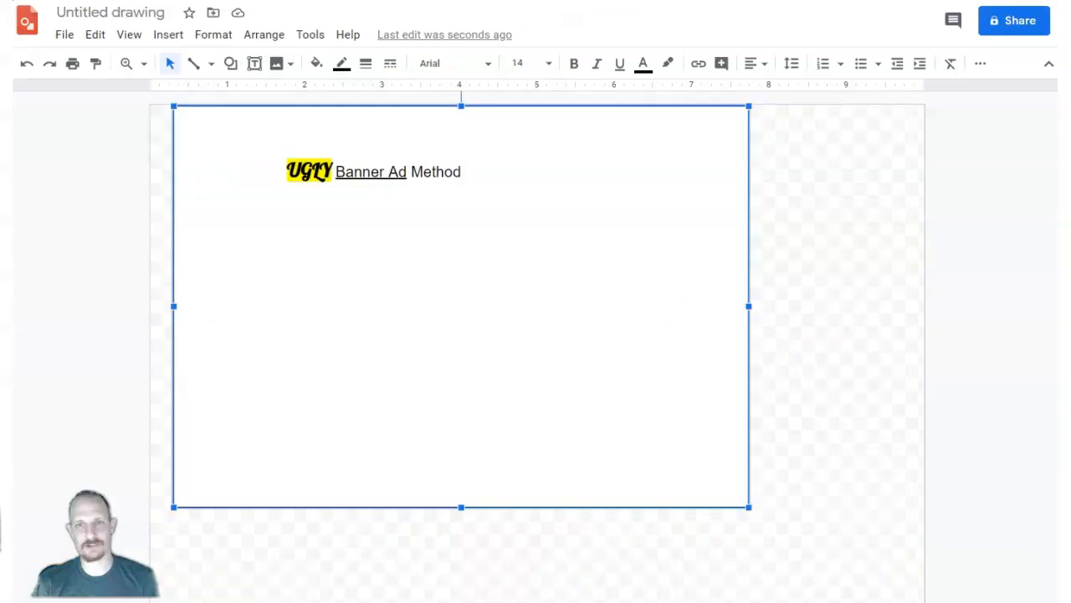
right_click(452, 228)
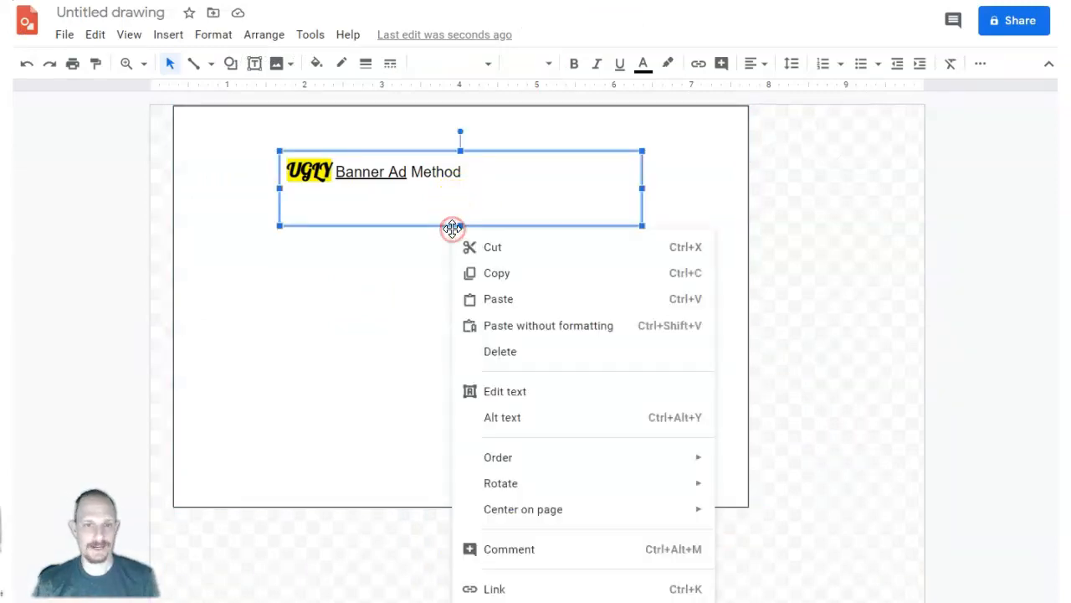
left_click(495, 296)
left_click_drag(269, 551, 608, 171)
left_click_drag(641, 269, 543, 206)
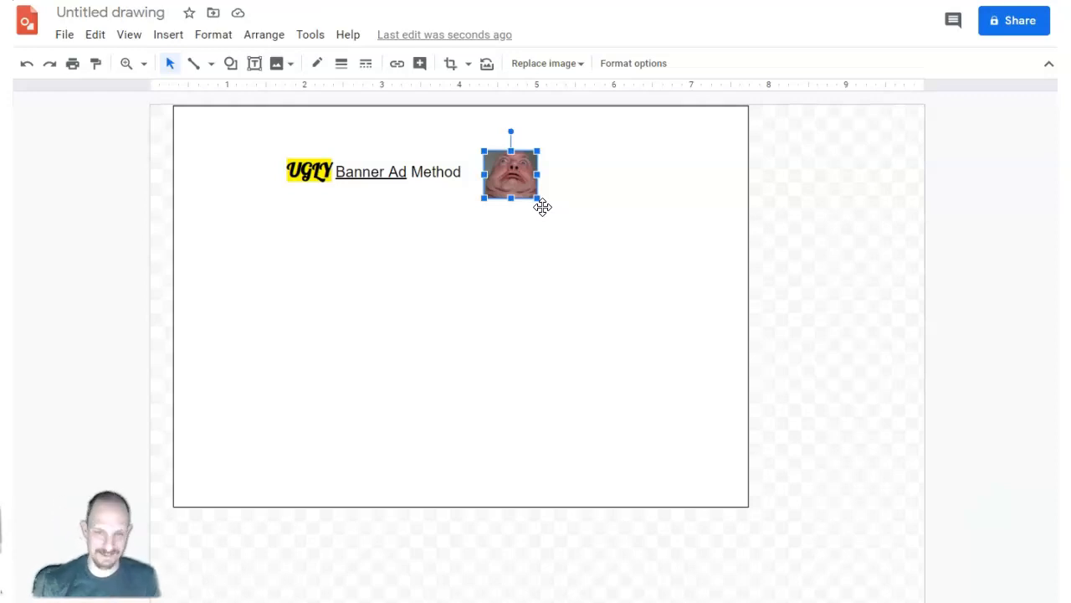
Move the face image closer to the end of the headline text and deselect it.
left_click(536, 195)
left_click_drag(537, 196, 506, 181)
left_click(466, 226)
left_click(373, 323)
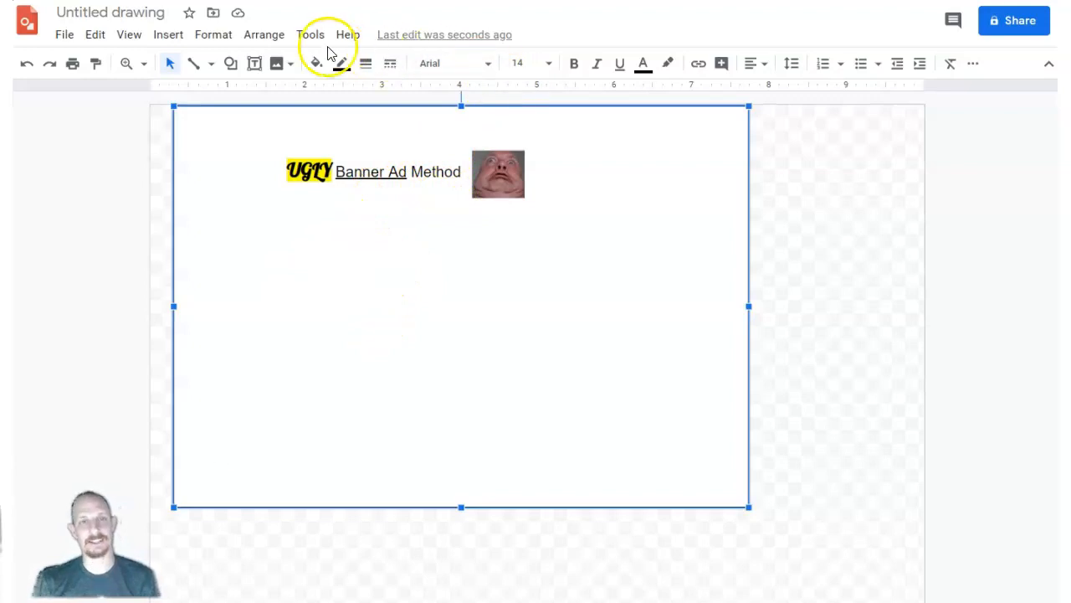
Insert a right block arrow, tilted slightly upward, just below the word "Method" in the headline.
left_click(171, 36)
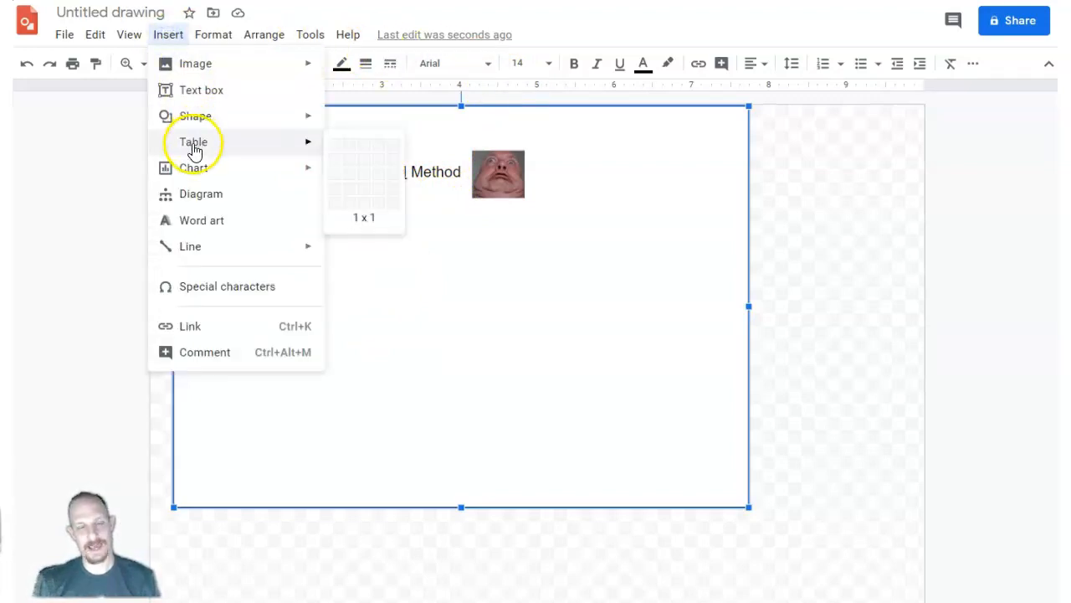
mouse_move(203, 120)
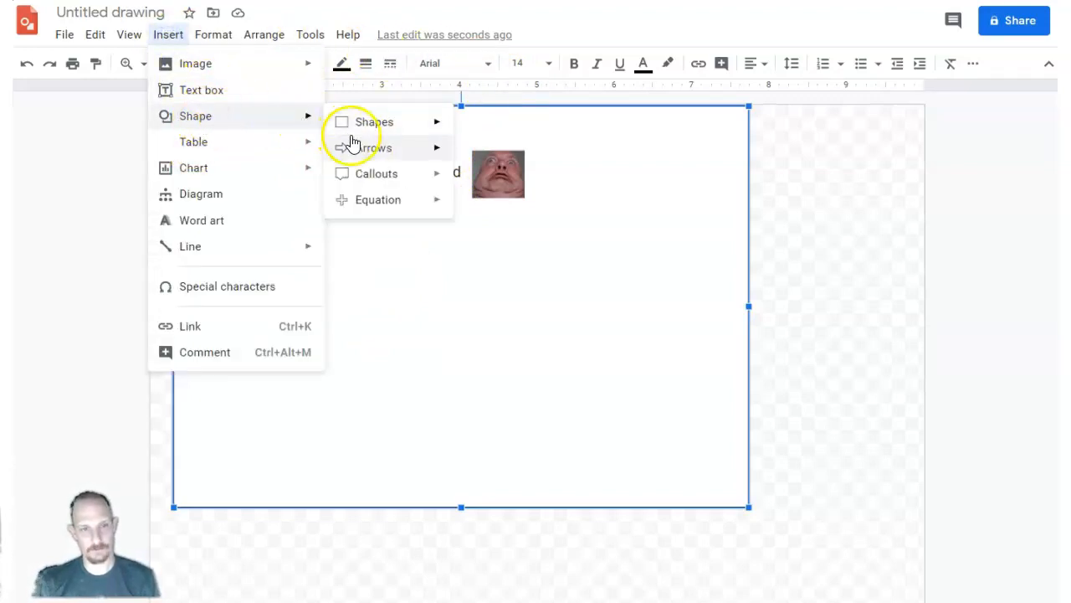
mouse_move(367, 153)
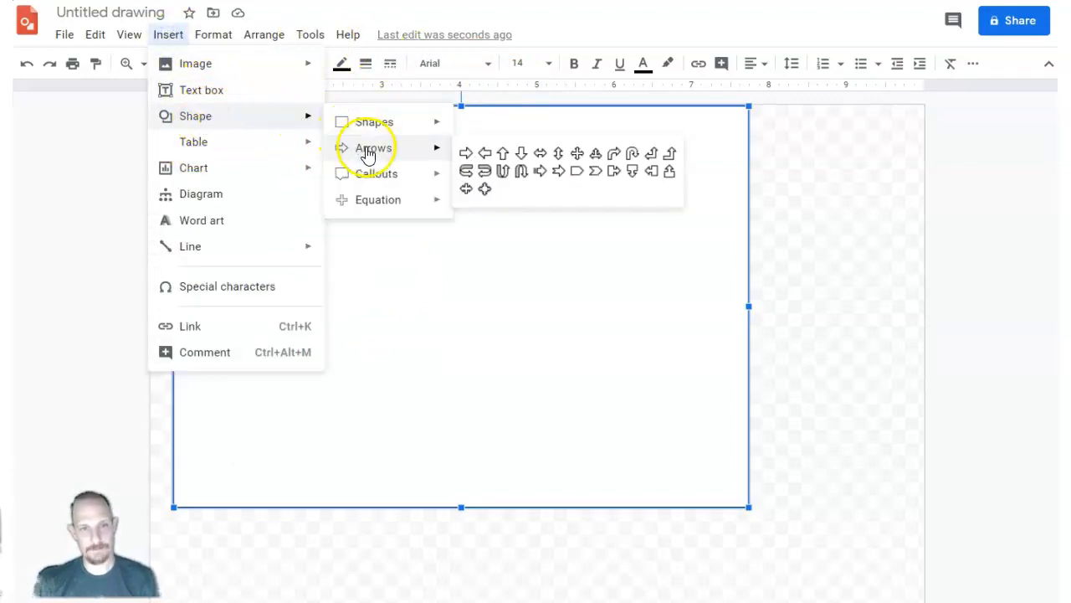
left_click(466, 156)
left_click_drag(344, 201, 418, 195)
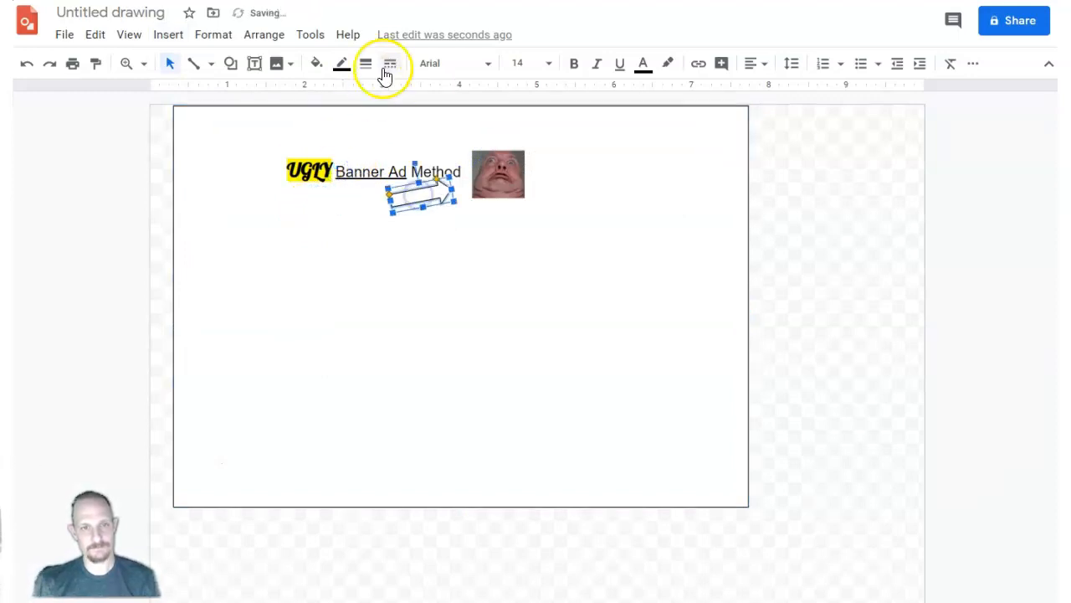
Fill the block arrow with red and move it so its tip points at the face image.
left_click(317, 63)
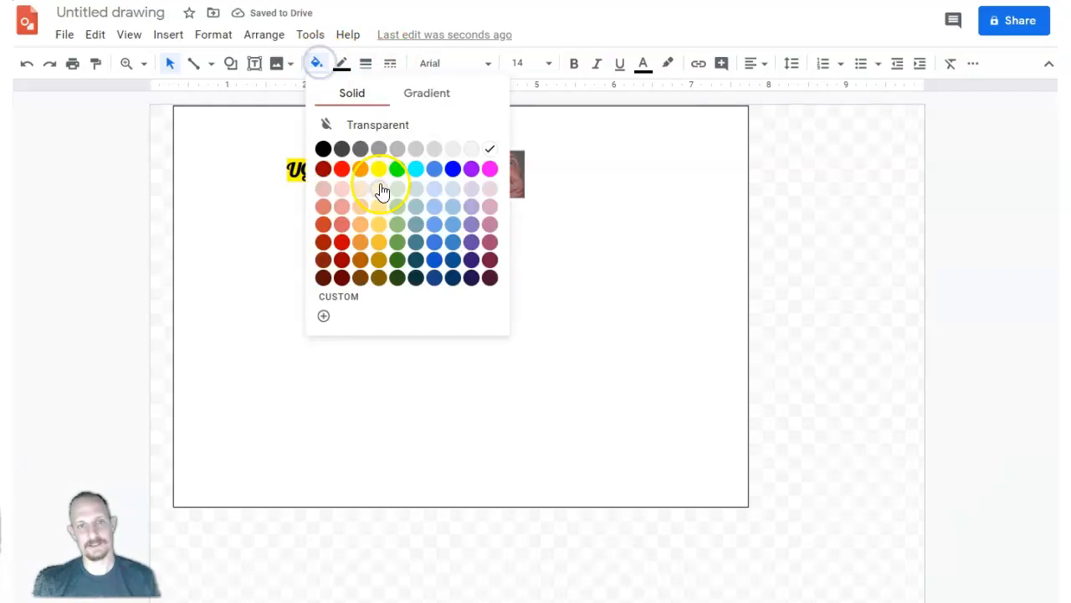
left_click(346, 172)
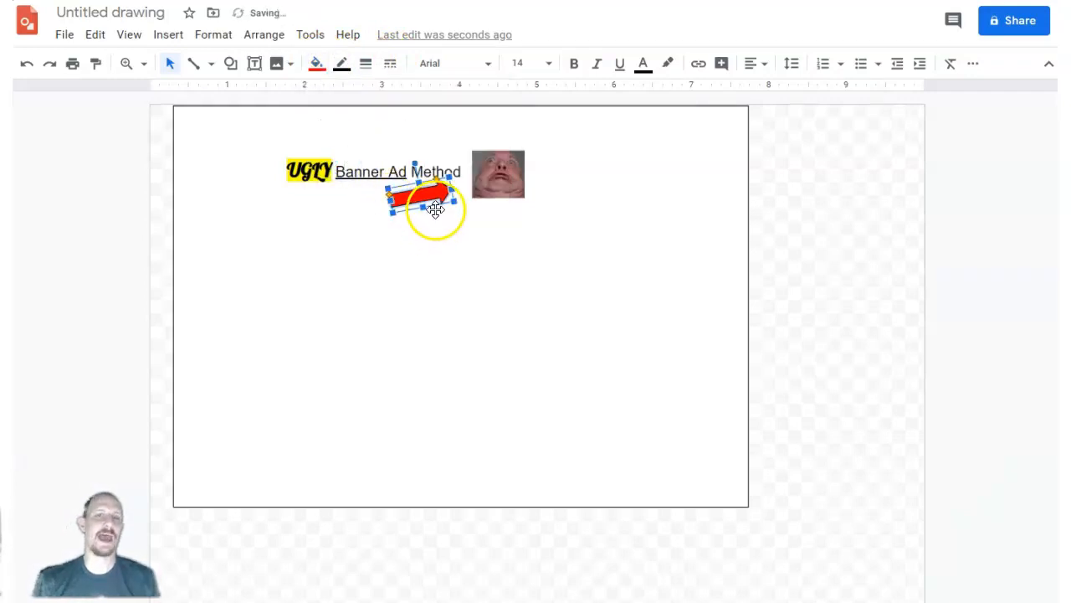
left_click_drag(452, 197, 474, 186)
left_click(402, 254)
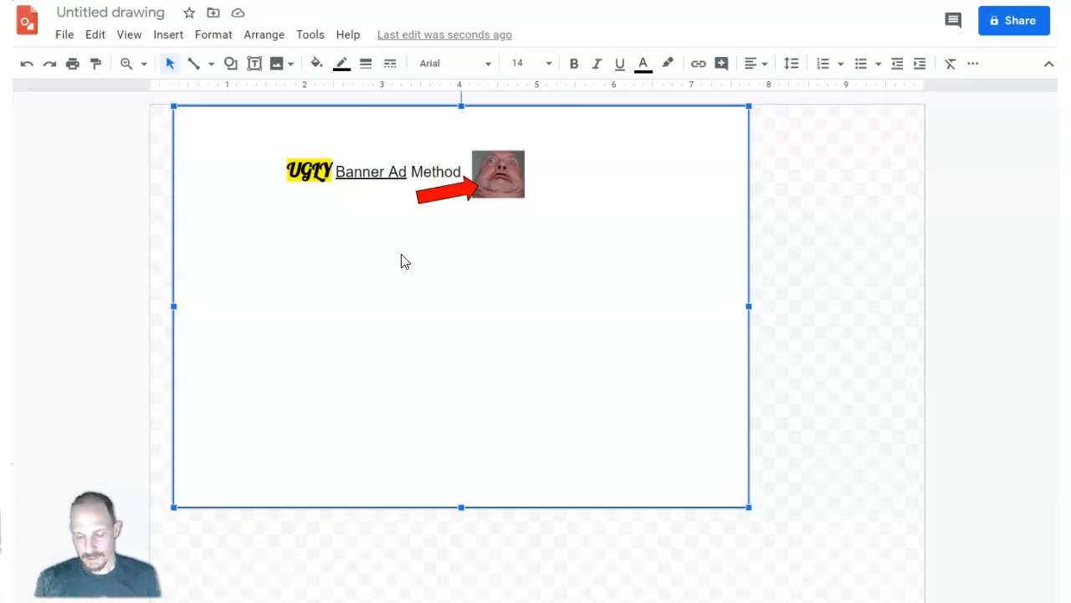
key("Print")
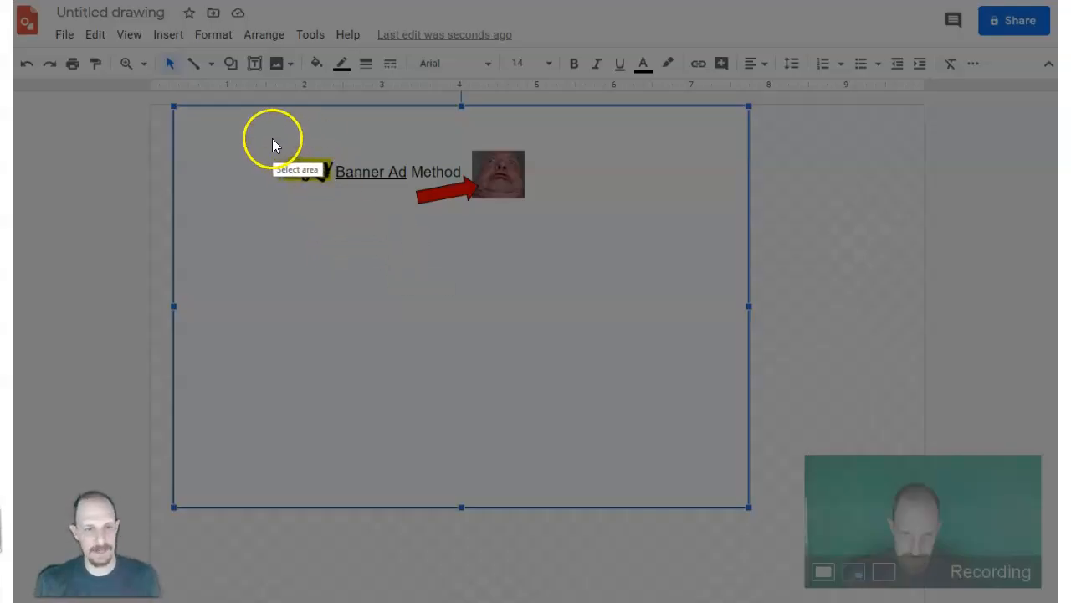
left_click_drag(265, 136, 611, 195)
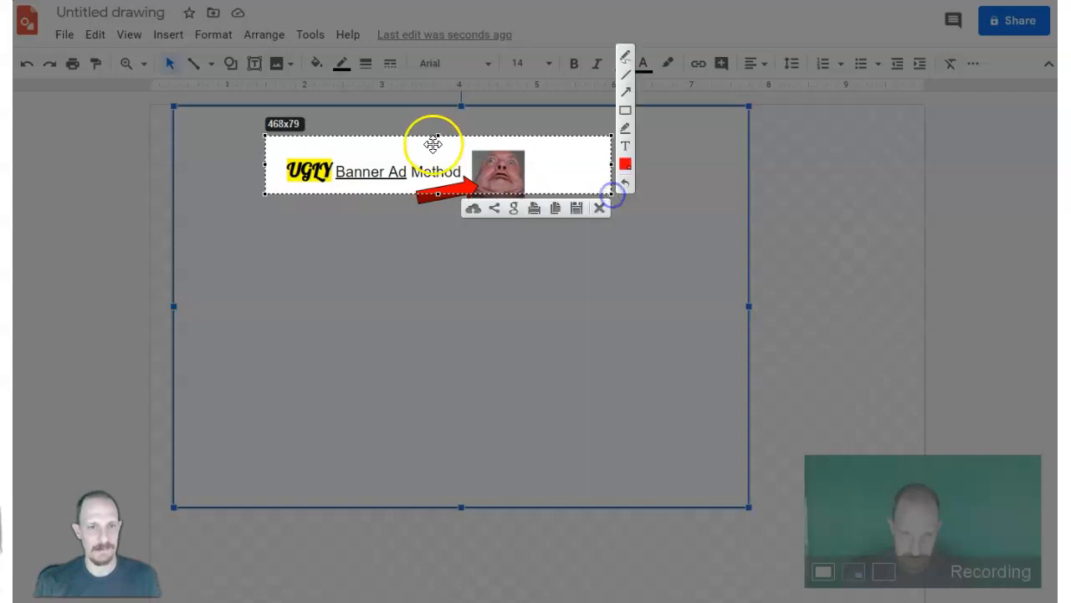
mouse_move(437, 134)
left_mouse_down()
mouse_move(441, 151)
mouse_move(422, 168)
mouse_move(405, 158)
left_mouse_up()
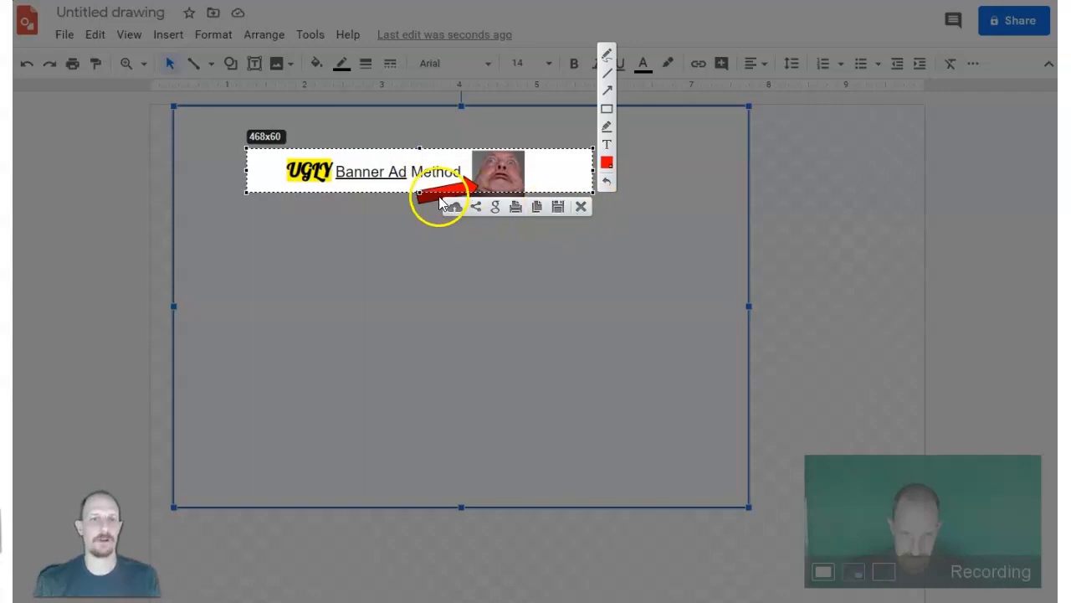
key("Escape")
Move the red arrow up and further over the face, and reduce the face image's height to about 0.5 inches.
left_click_drag(465, 191, 478, 201)
left_click(501, 164)
left_click_drag(499, 154, 499, 158)
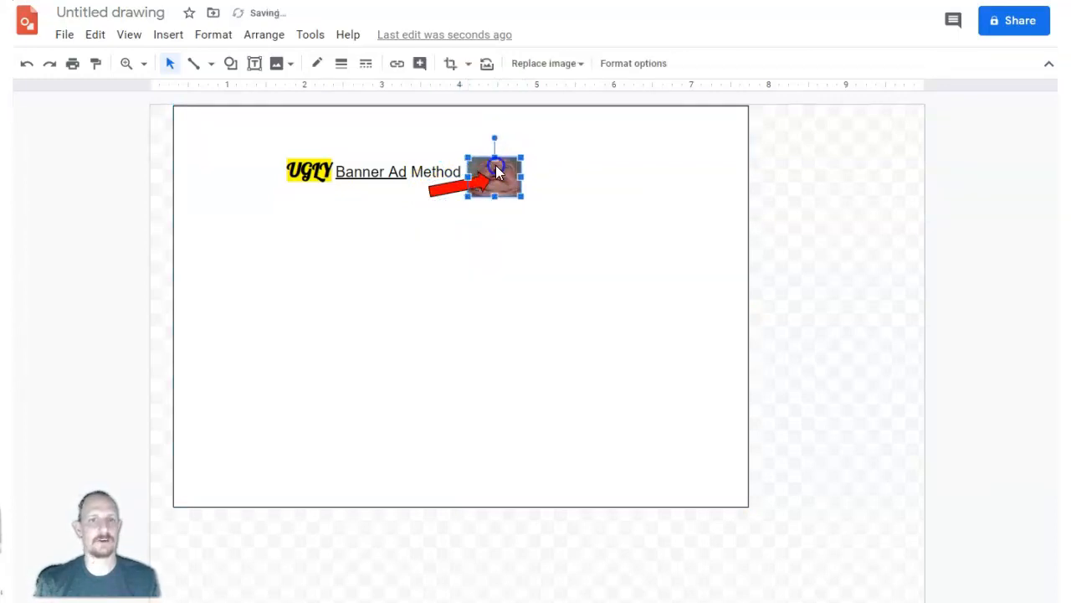
left_click(408, 265)
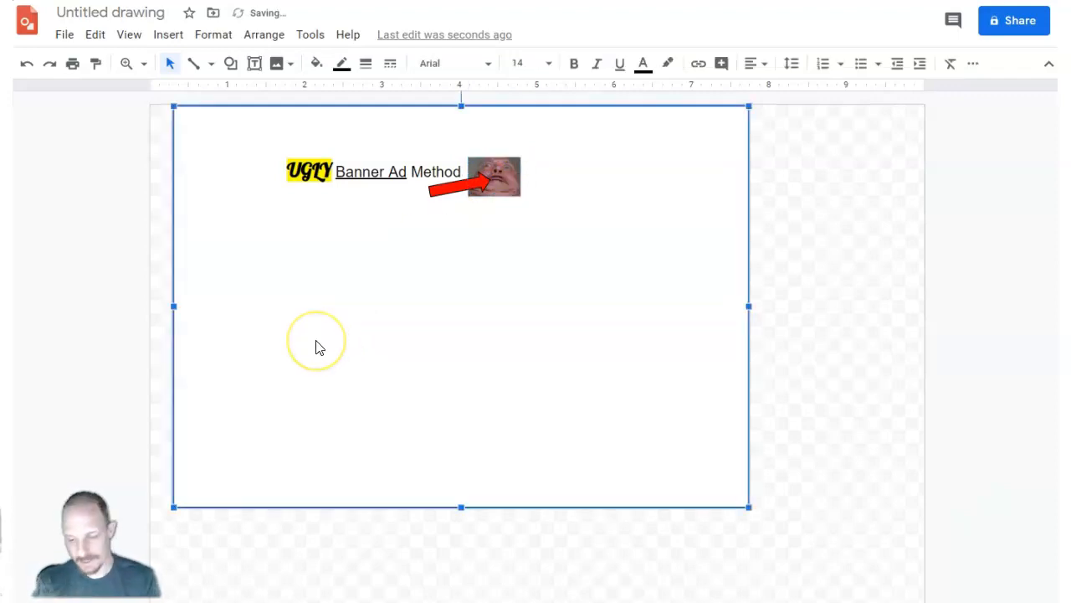
Capture a 468x68 screenshot of the banner and save it to the Desktop as a PNG named "ugly".
key("Print")
left_click_drag(247, 144, 593, 197)
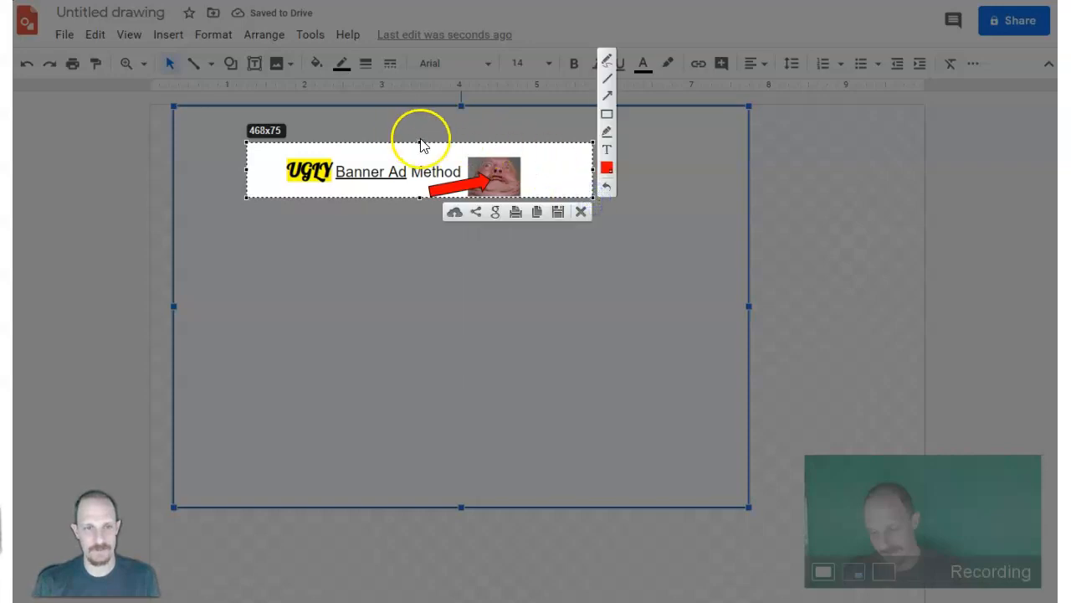
left_click_drag(420, 141, 419, 150)
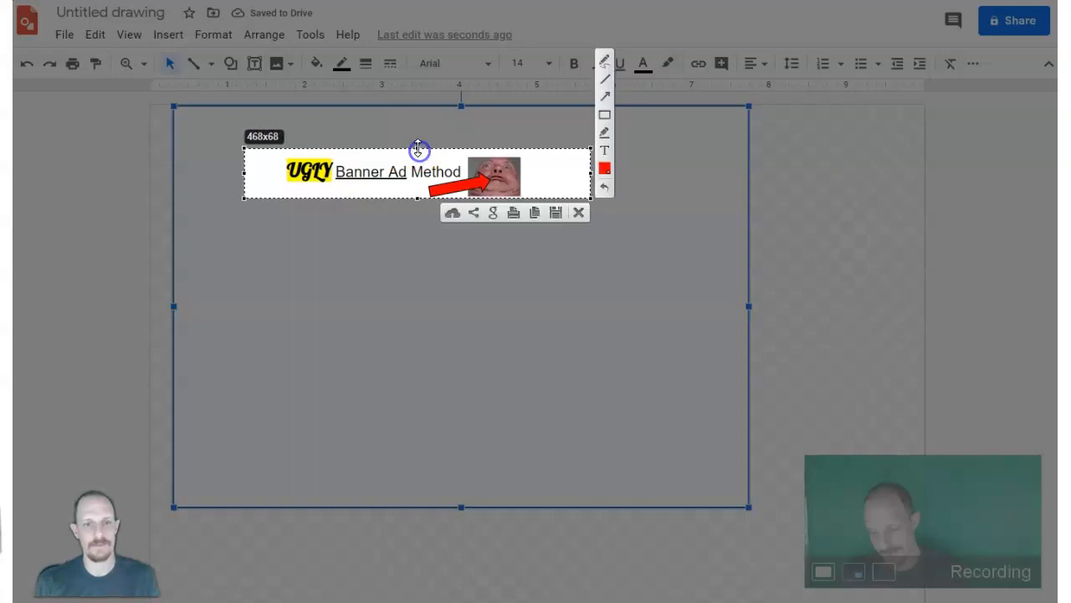
left_click(557, 213)
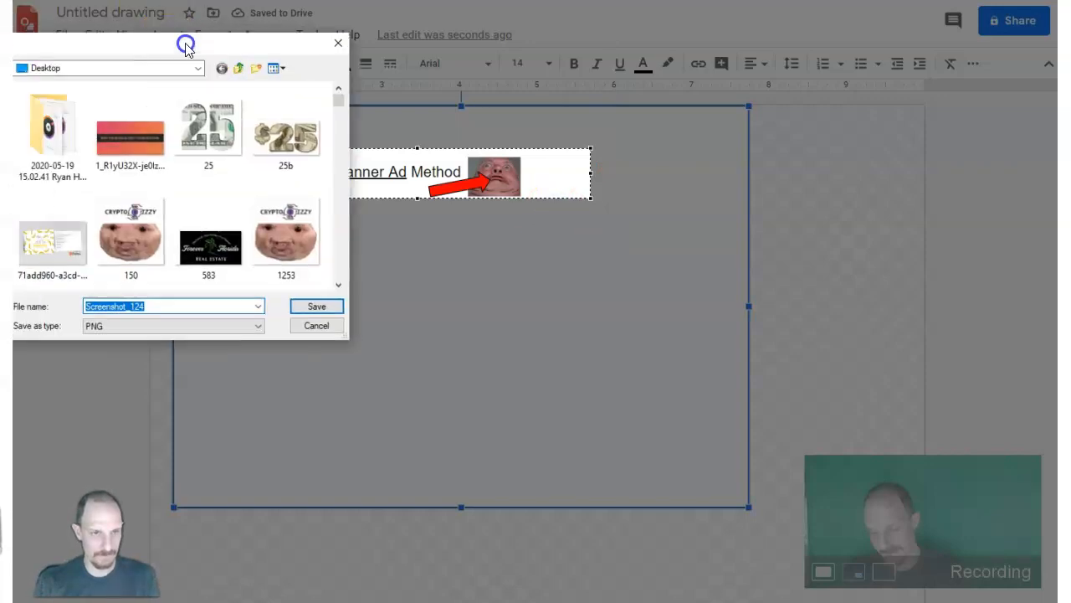
type("ugly1")
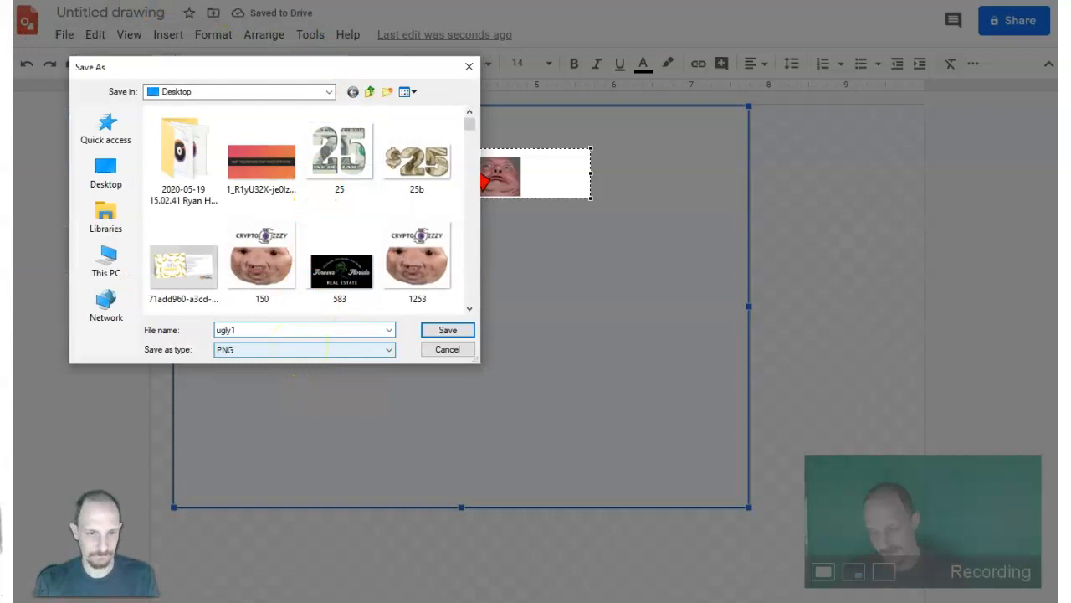
left_click(448, 330)
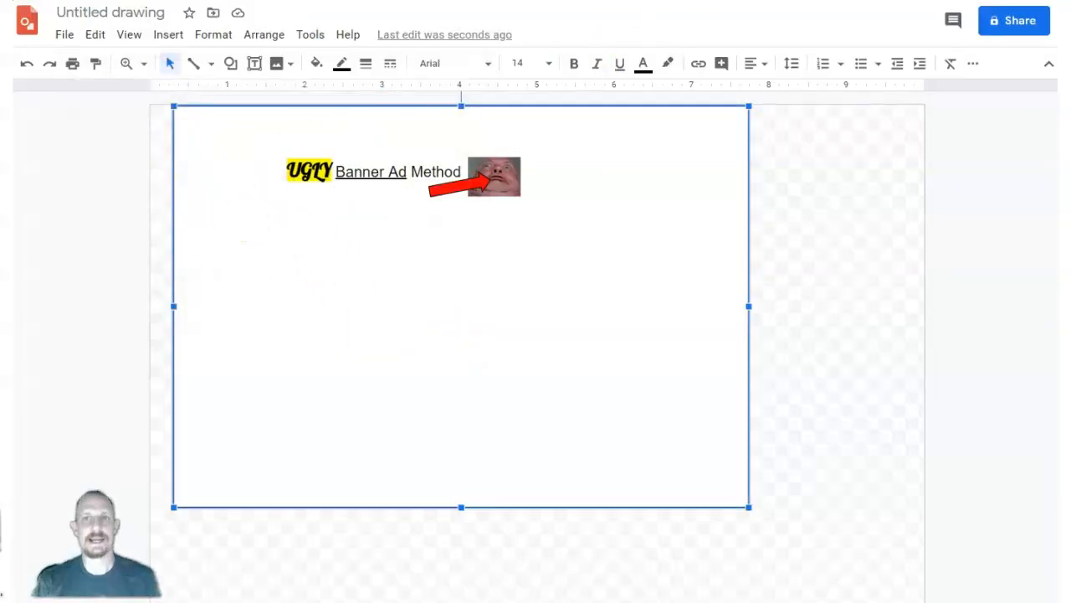
Switch to the Google Images results and copy a 136x139 area screenshot of the "weird weirdo uglyface" picture.
left_click(630, 2)
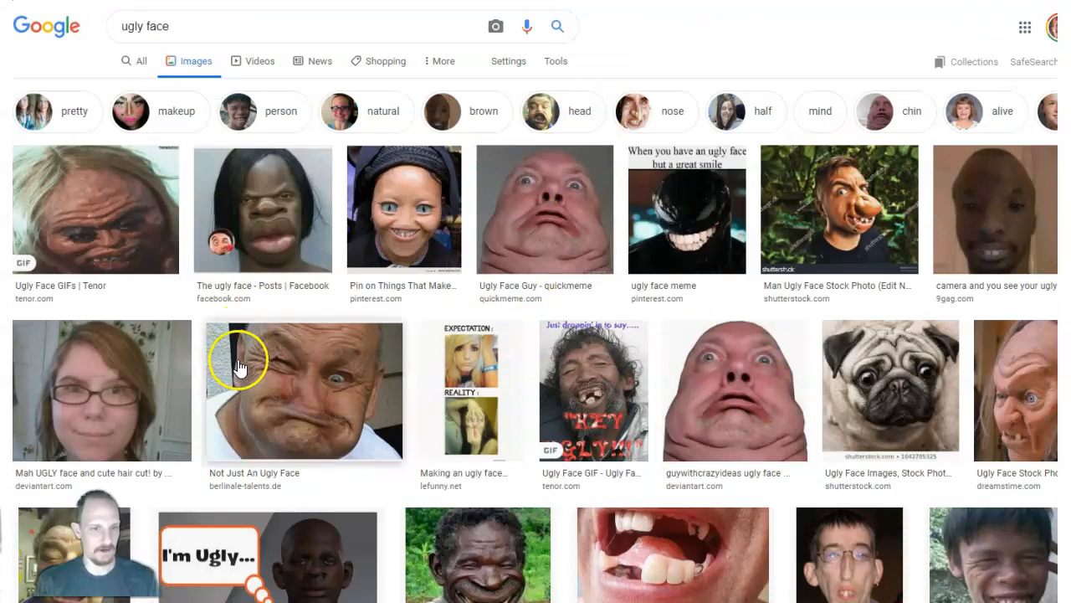
scroll(247, 373, "down", 5)
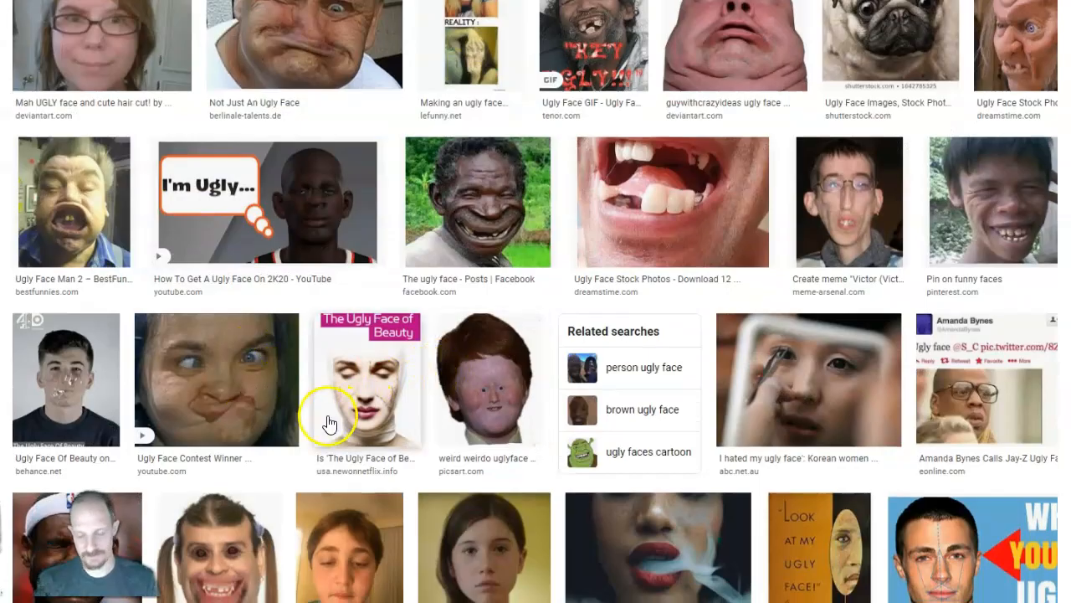
key("Print")
left_click_drag(440, 326, 540, 429)
right_click(490, 383)
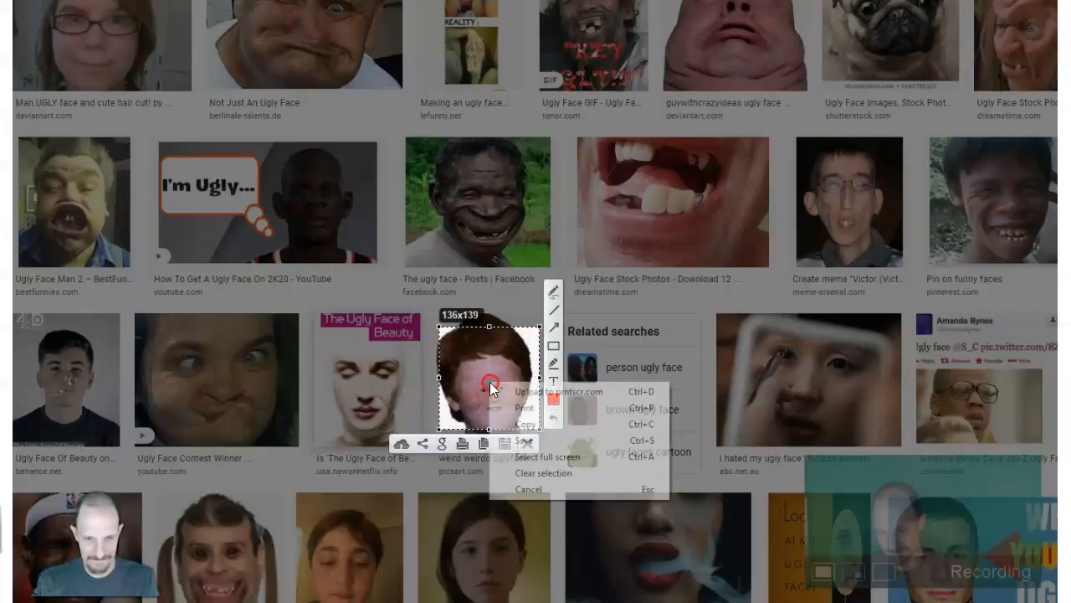
left_click(522, 421)
Return to the drawing and move the pink face image down, away from the banner.
key("ctrl+Tab")
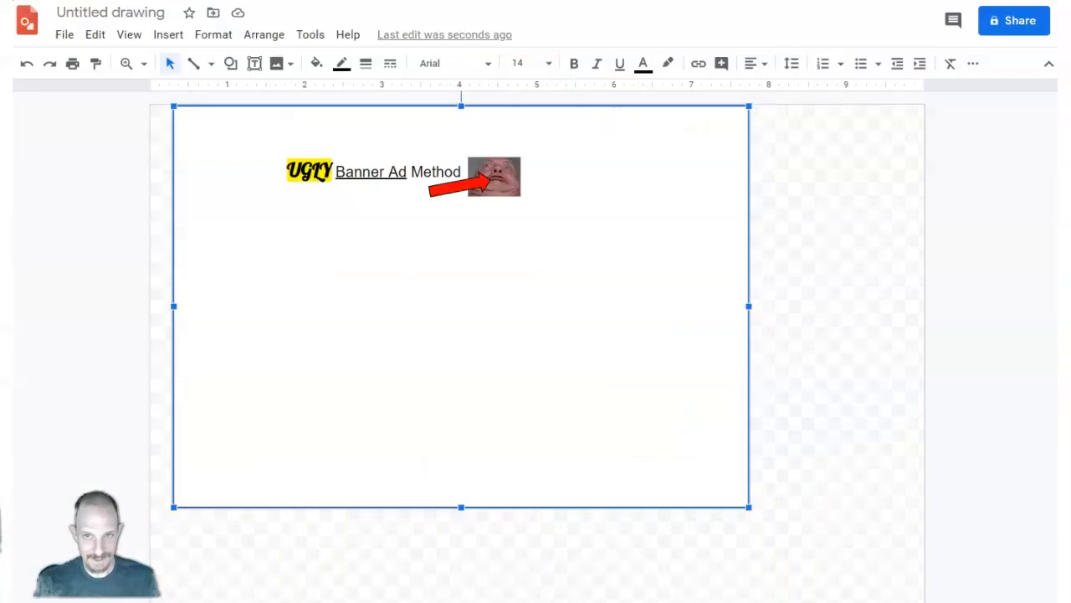
left_click(502, 172)
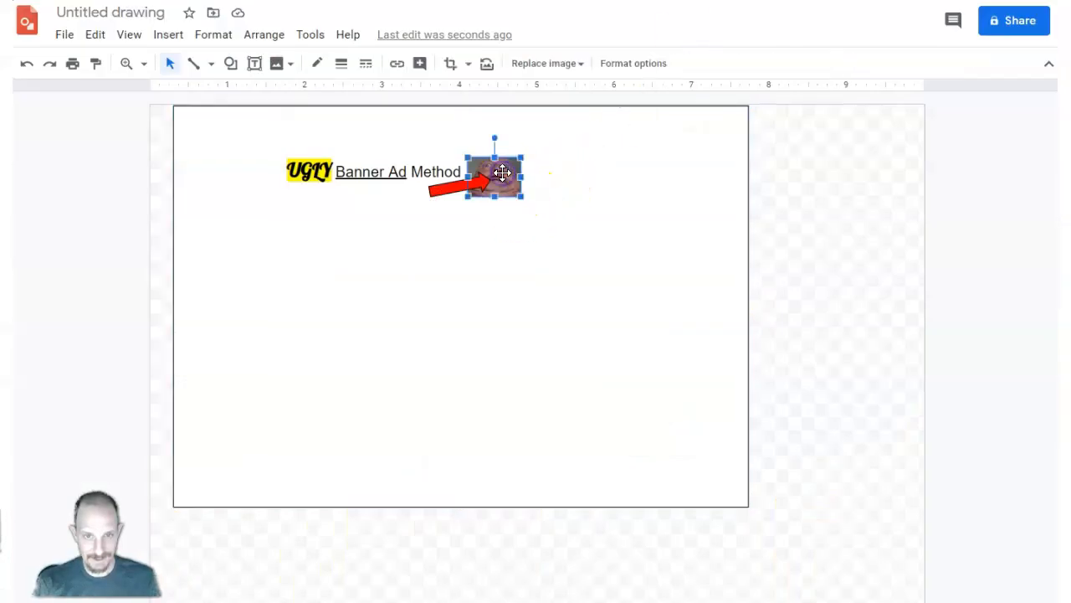
left_click_drag(521, 295, 522, 329)
Paste the copied brown-haired face, shrink it to about 0.6 inches wide, and place it just after the headline text.
right_click(530, 168)
left_click(538, 210)
key("ctrl+v")
left_click_drag(226, 540, 519, 155)
left_click_drag(566, 248, 503, 194)
Send the new face image backward behind the arrow and nudge it into position.
right_click(493, 182)
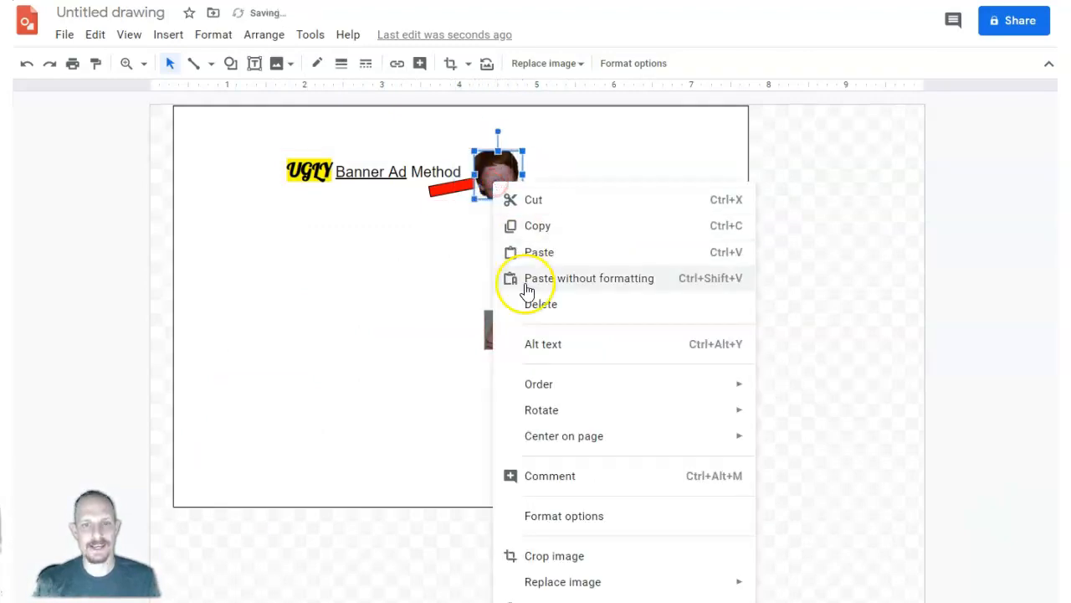
mouse_move(757, 389)
left_click(781, 443)
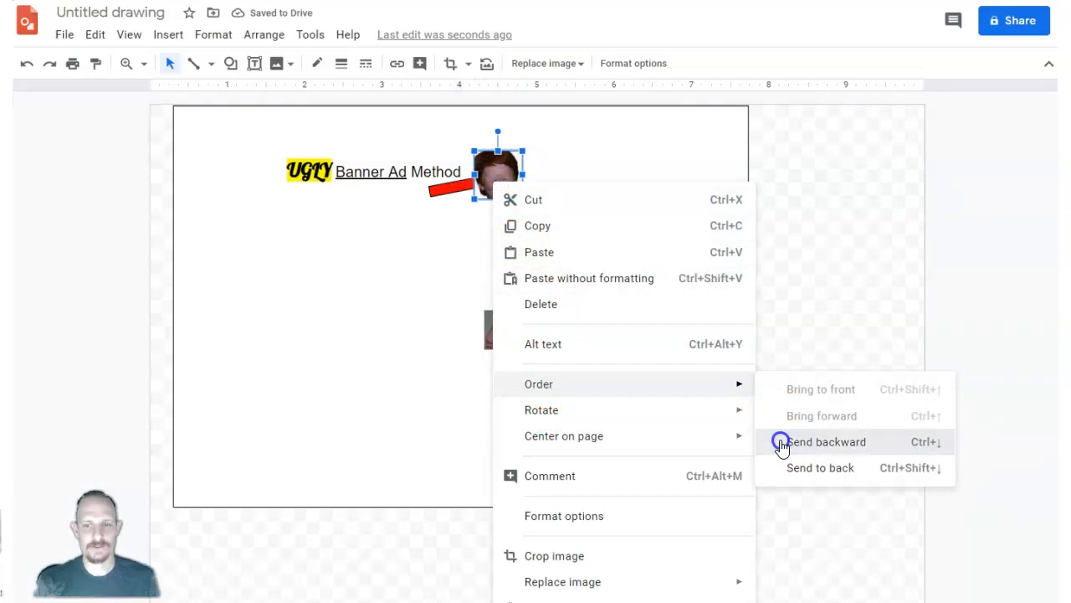
mouse_move(497, 172)
left_mouse_down()
mouse_move(505, 154)
mouse_move(501, 172)
left_mouse_up()
Change the arrow's fill color to purple and deselect it.
left_click(447, 186)
left_click(318, 57)
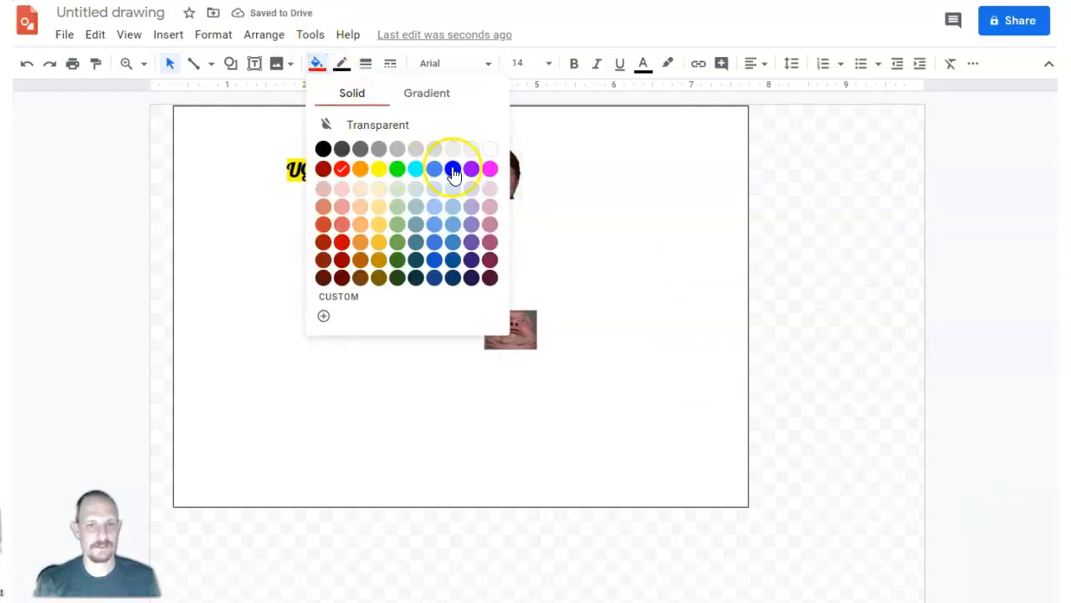
left_click(472, 168)
left_click(445, 296)
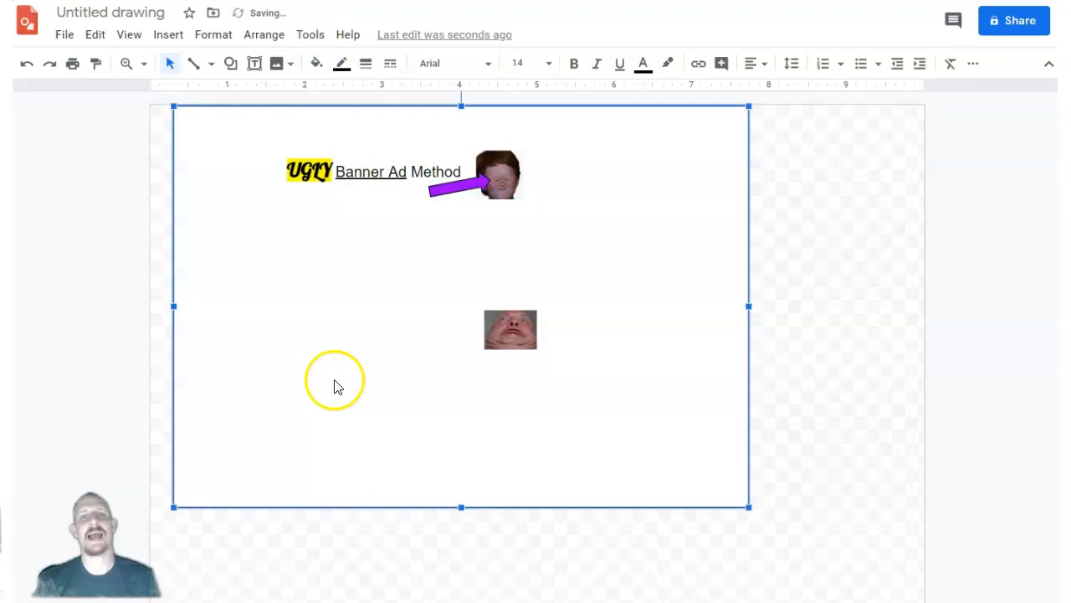
Capture a 468x59 screenshot of the banner with the purple arrow and save it as an image file.
key("Print")
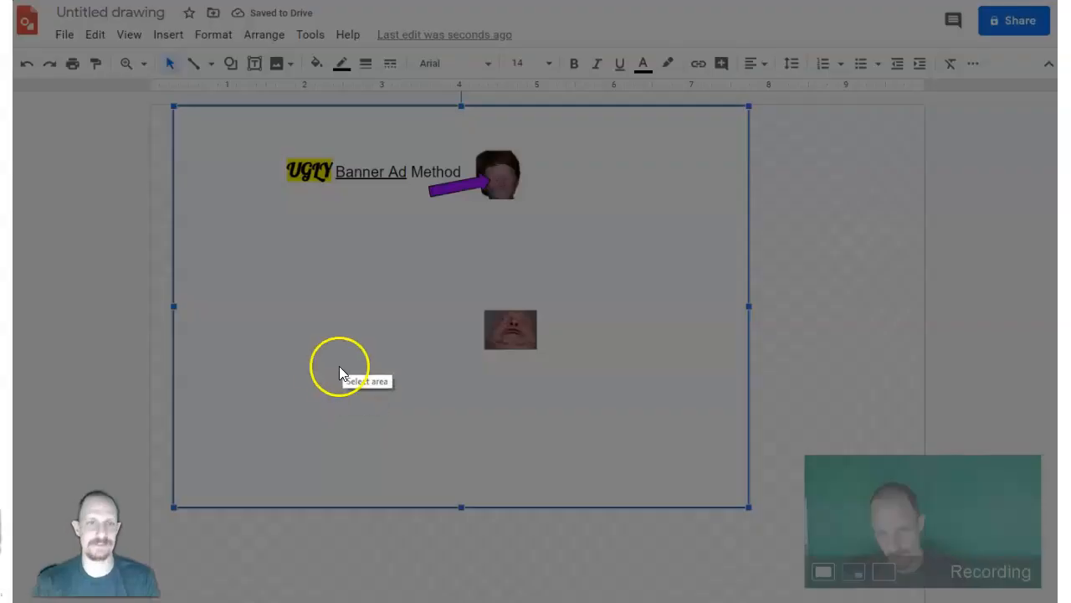
left_click_drag(274, 145, 536, 177)
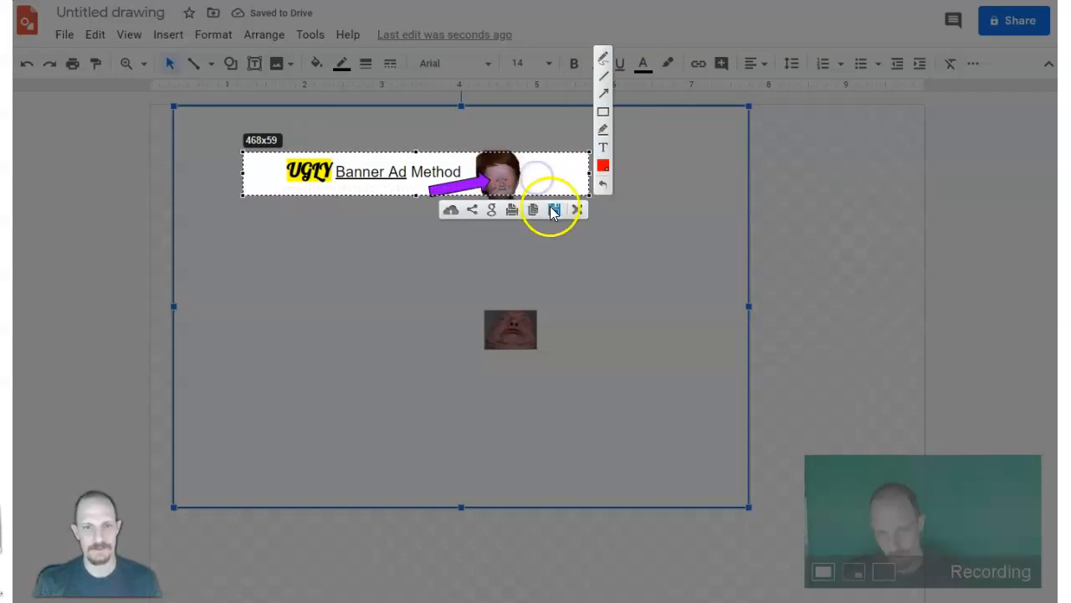
left_click(549, 208)
left_click(439, 332)
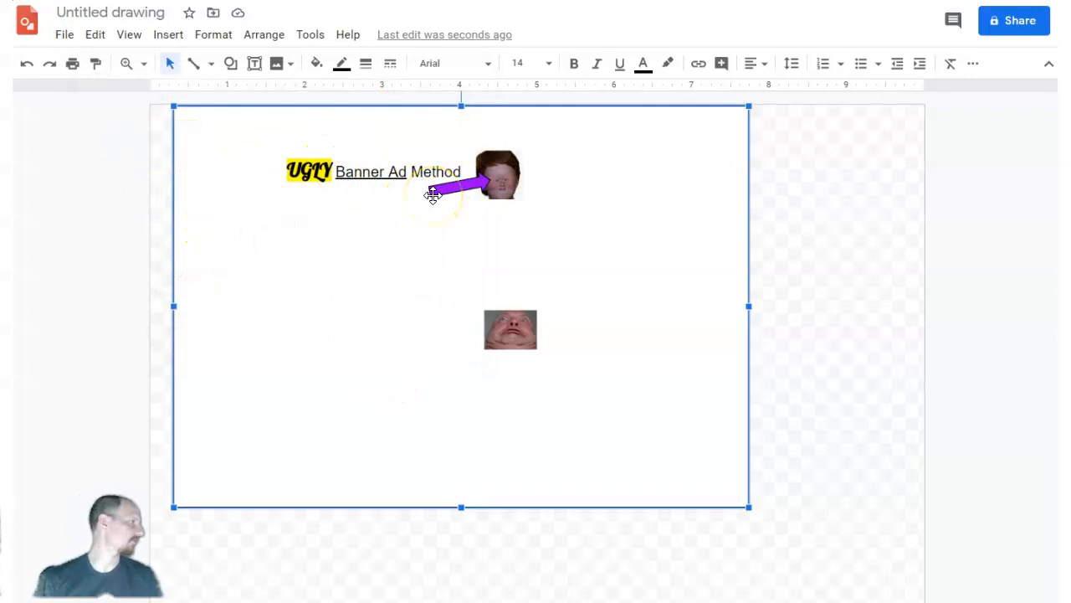
Replace the highlighted word "UGLY" in the headline with "CLICK HERE NOW".
left_click(303, 174)
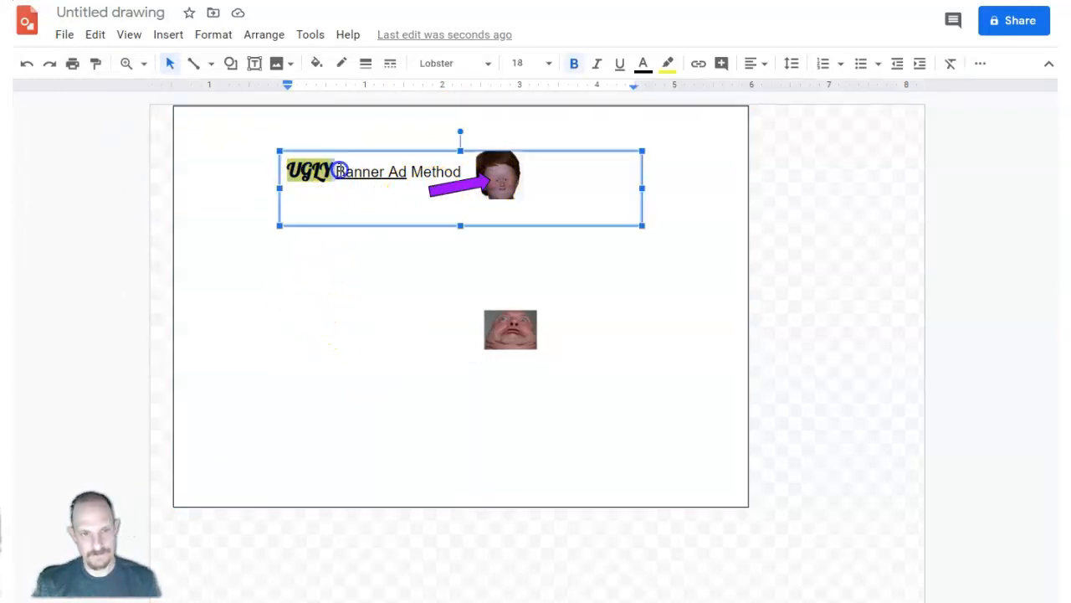
type("CACK")
key("BackSpace")
key("BackSpace")
key("BackSpace")
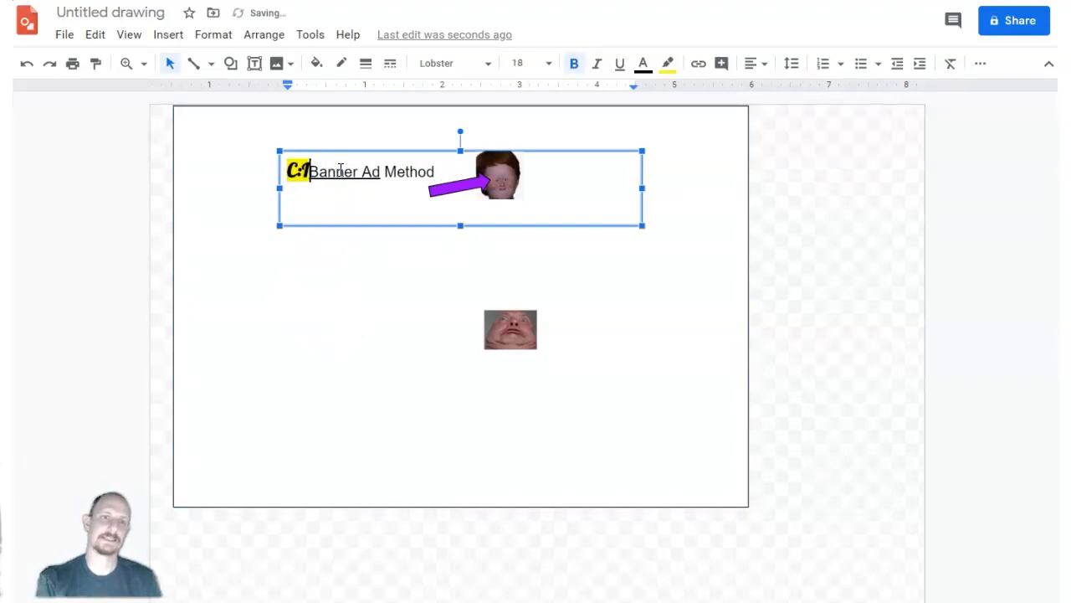
type("LICK HERE NOW")
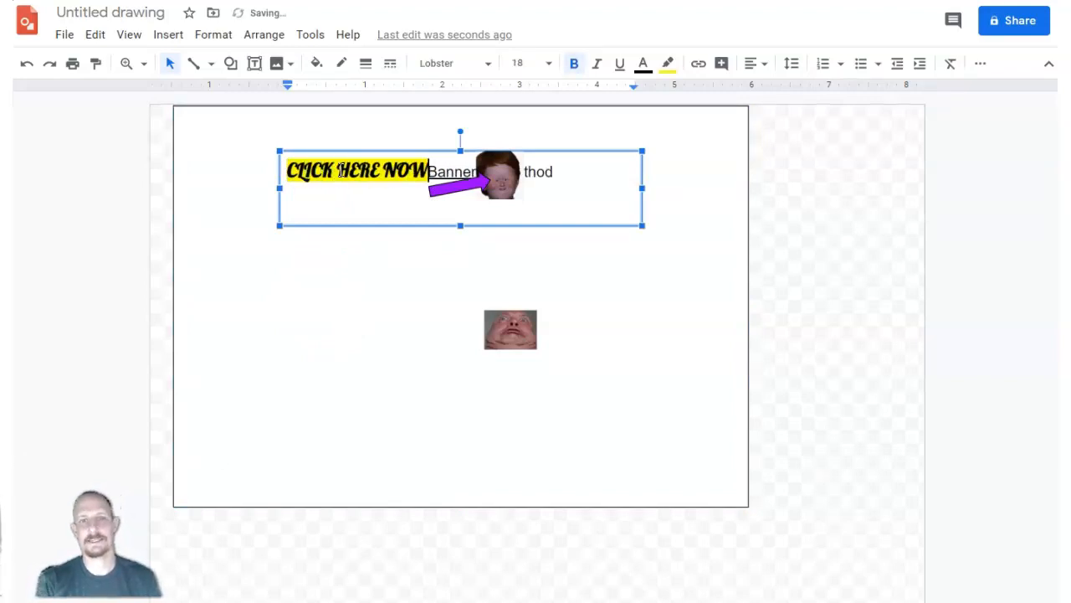
Delete the words "Banner Ad Method" from the headline.
left_click(430, 171)
left_click_drag(458, 169, 570, 162)
key("BackSpace")
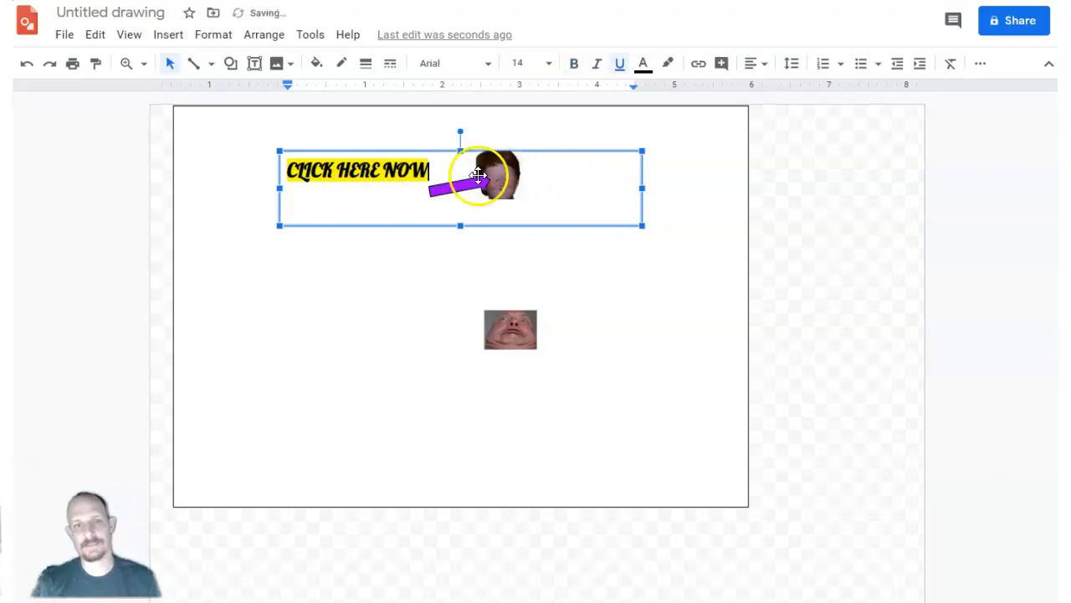
Color the headline text "CLICK HERE NOW" blue and underline it.
left_click_drag(435, 172, 284, 165)
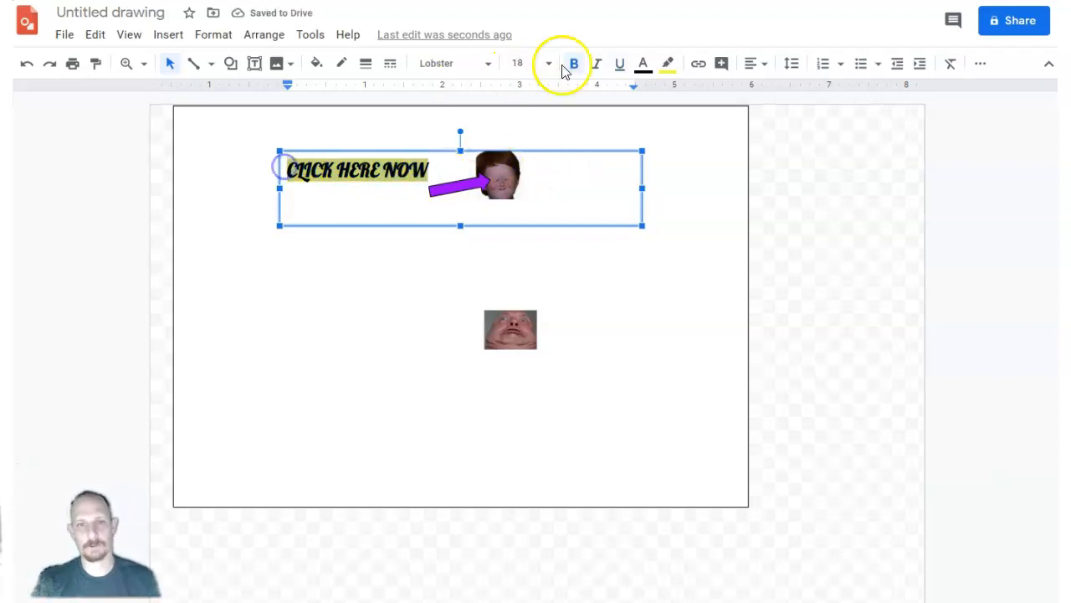
left_click(643, 64)
left_click(770, 115)
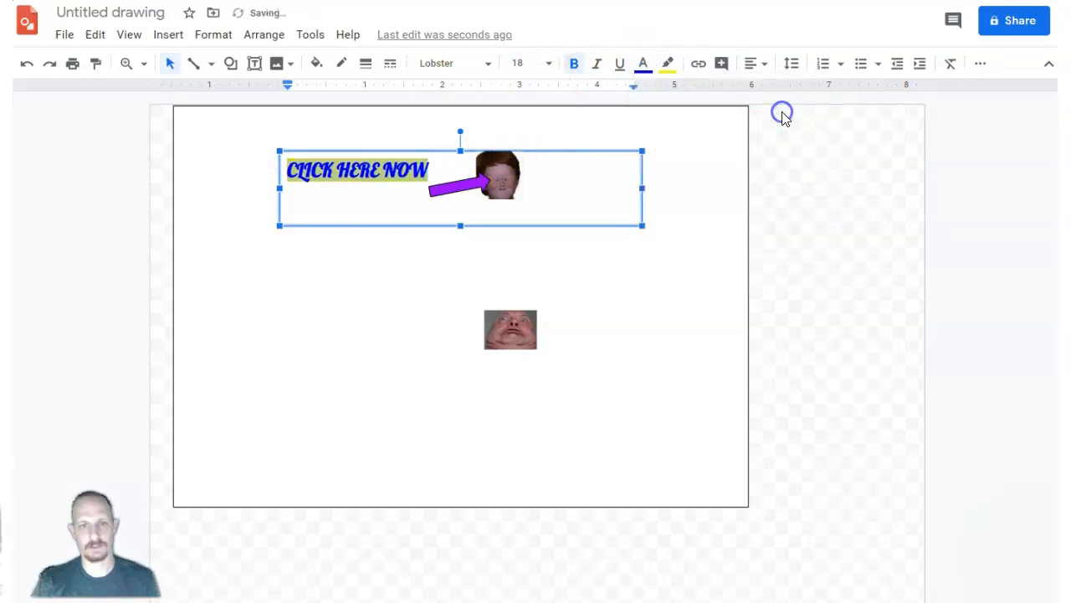
left_click(618, 74)
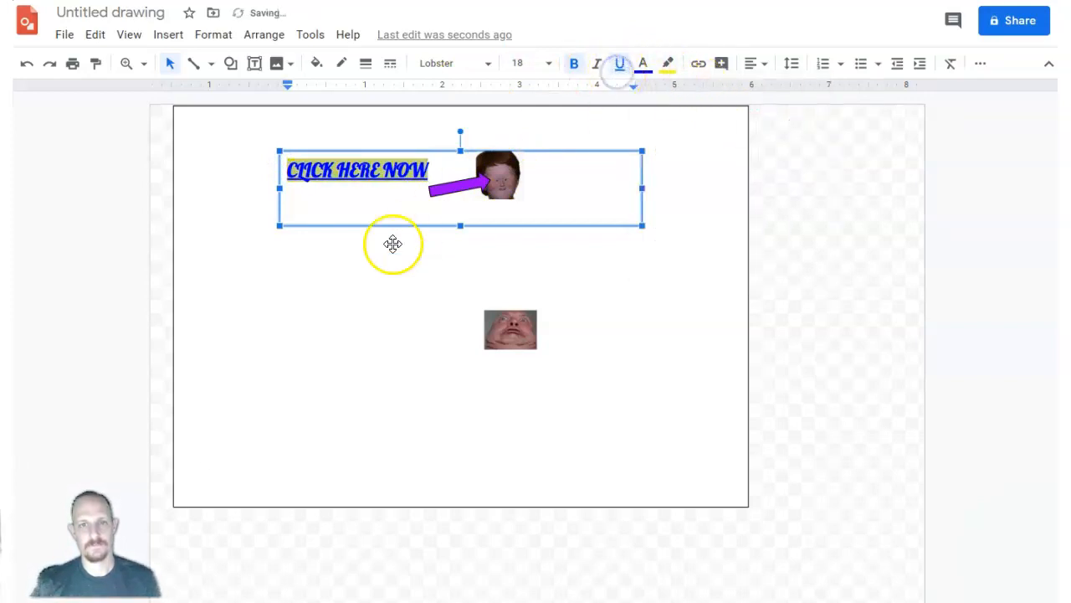
Move the purple arrow and the face image away from the headline into the empty area below it.
left_click_drag(443, 192, 340, 273)
left_click(485, 172)
left_click_drag(471, 196, 417, 316)
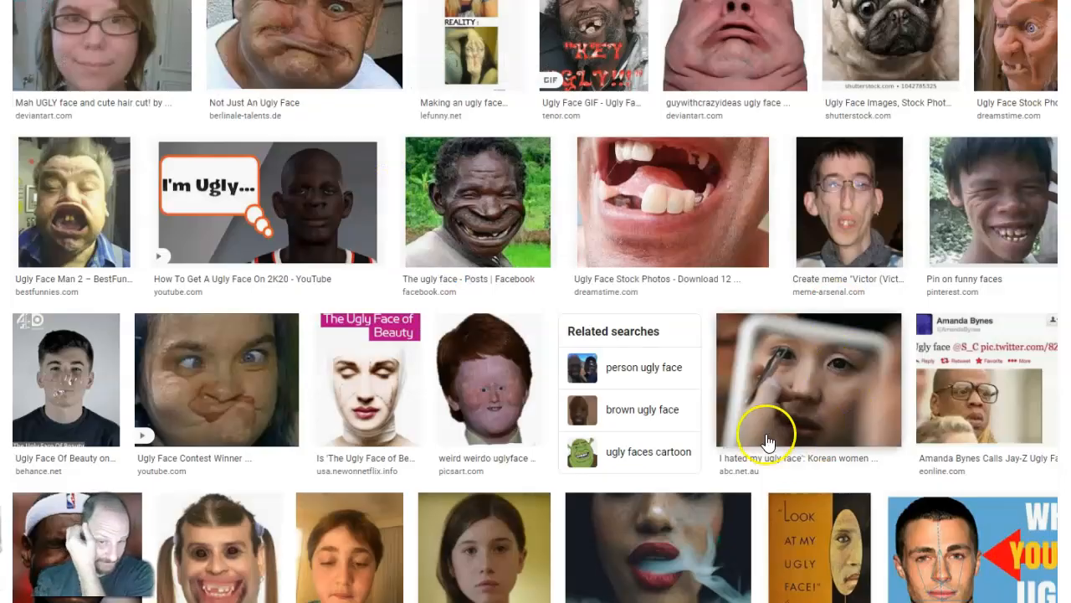
Copy a screenshot of about 116x121 pixels of the wide-grinning face from the ugly-face image results, and return to the drawing.
scroll(608, 404, "down", 4)
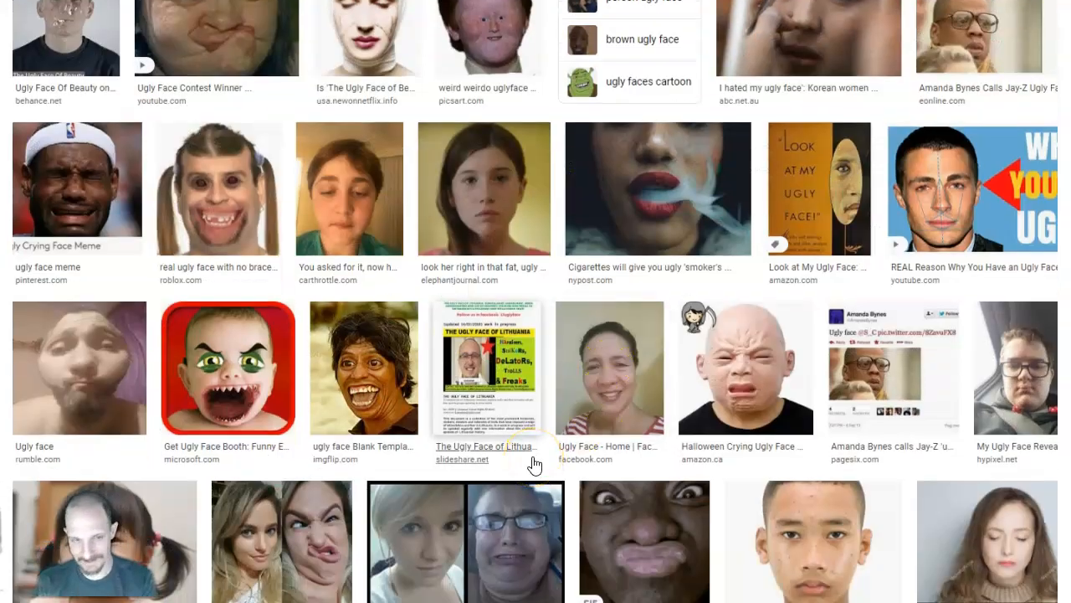
key("Print")
left_click_drag(370, 352, 408, 418)
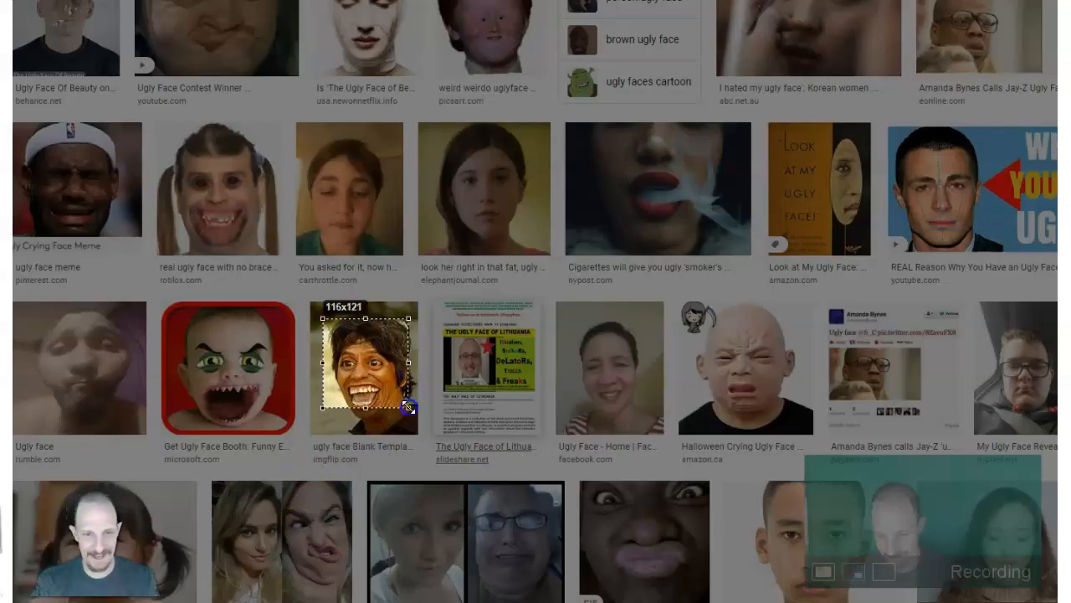
right_click(399, 383)
left_click(418, 426)
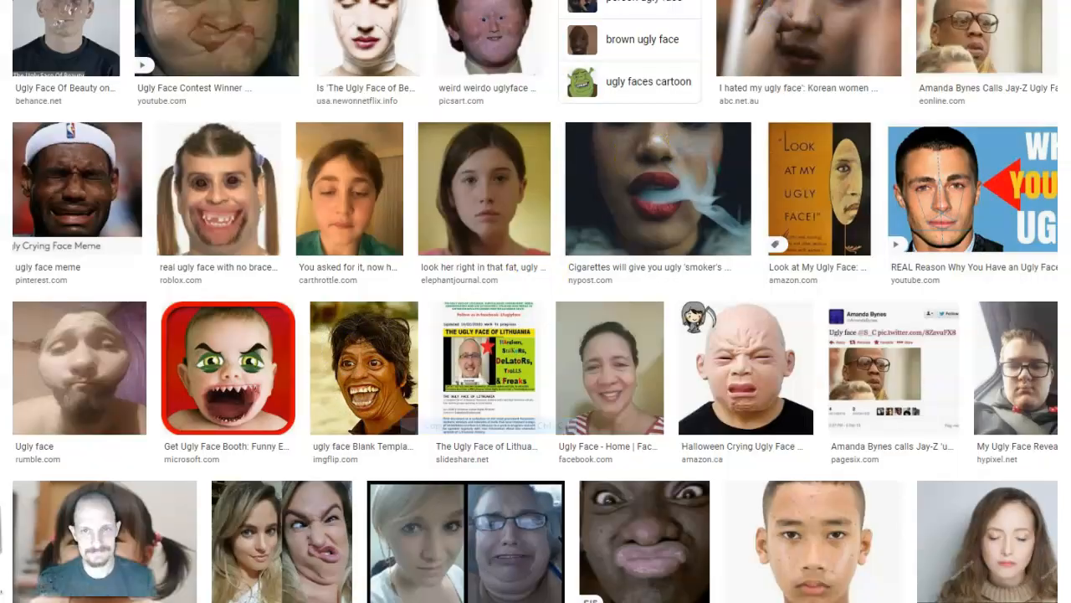
key("alt+Tab")
Paste the captured face, shrink it to banner height, tilt it slightly and place it just after the headline.
right_click(462, 177)
left_click(518, 245)
left_click_drag(215, 550, 504, 167)
left_click_drag(544, 242, 477, 178)
left_click_drag(465, 113, 461, 115)
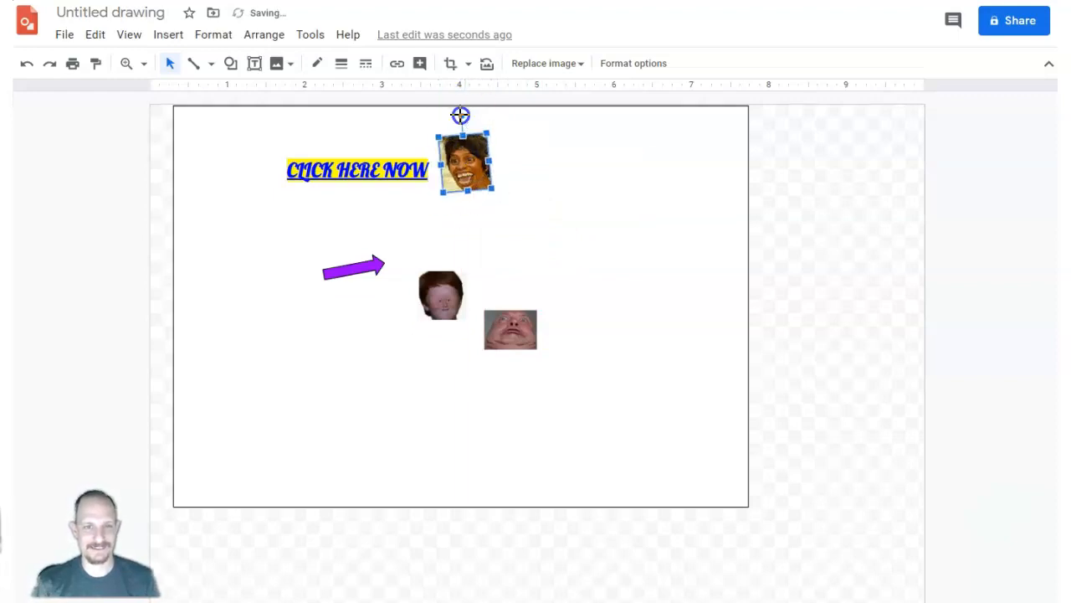
left_click_drag(460, 167, 468, 186)
Place the arrow just before the headline and rotate it to point horizontally at the text.
left_click(366, 261)
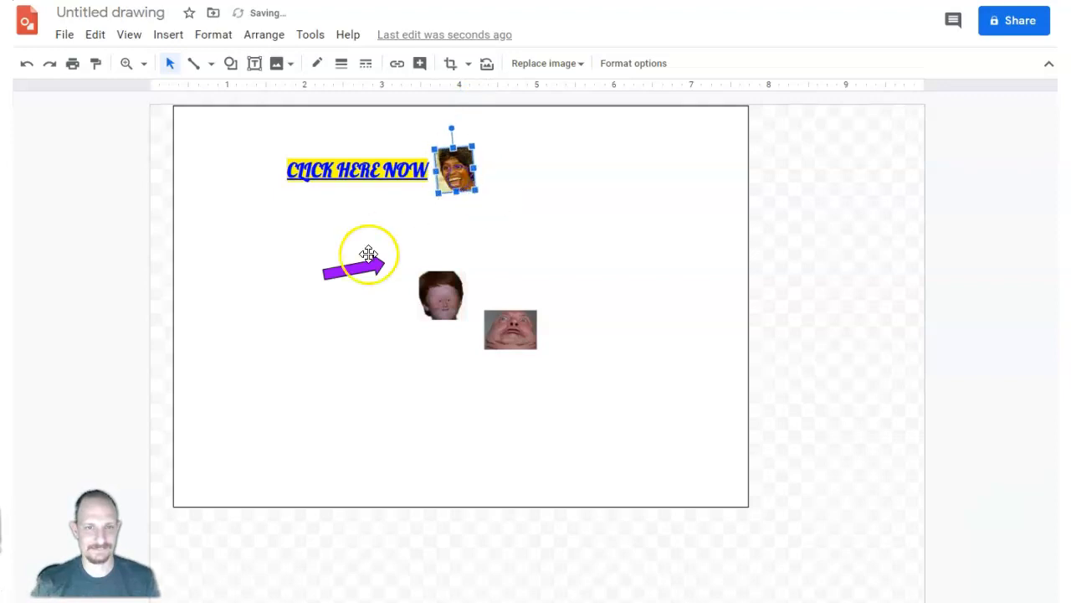
left_click_drag(347, 272, 241, 195)
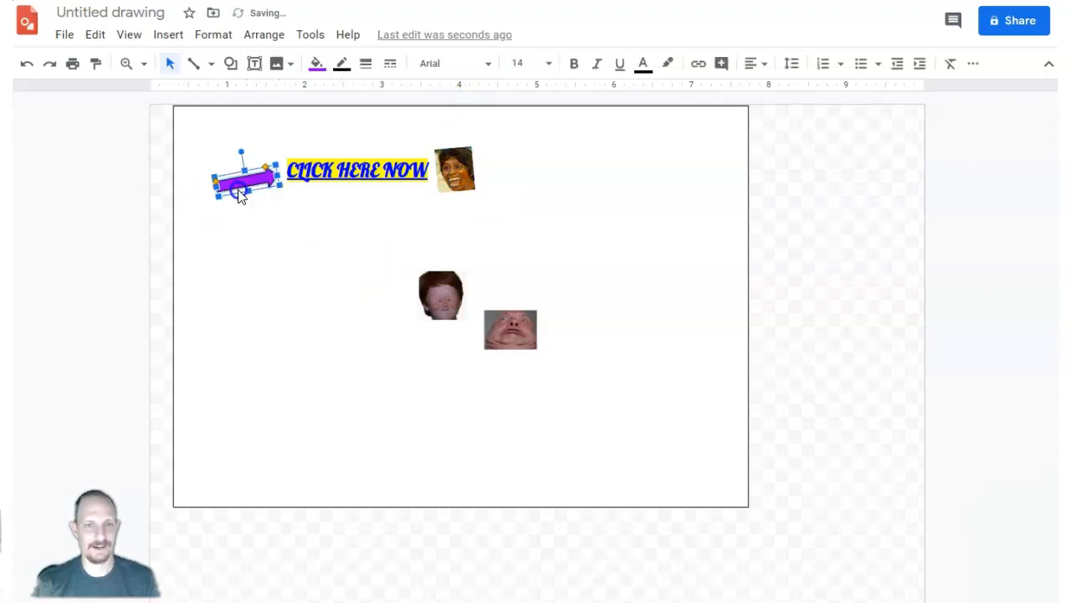
left_click_drag(238, 151, 247, 168)
left_click(236, 181)
left_click(247, 185)
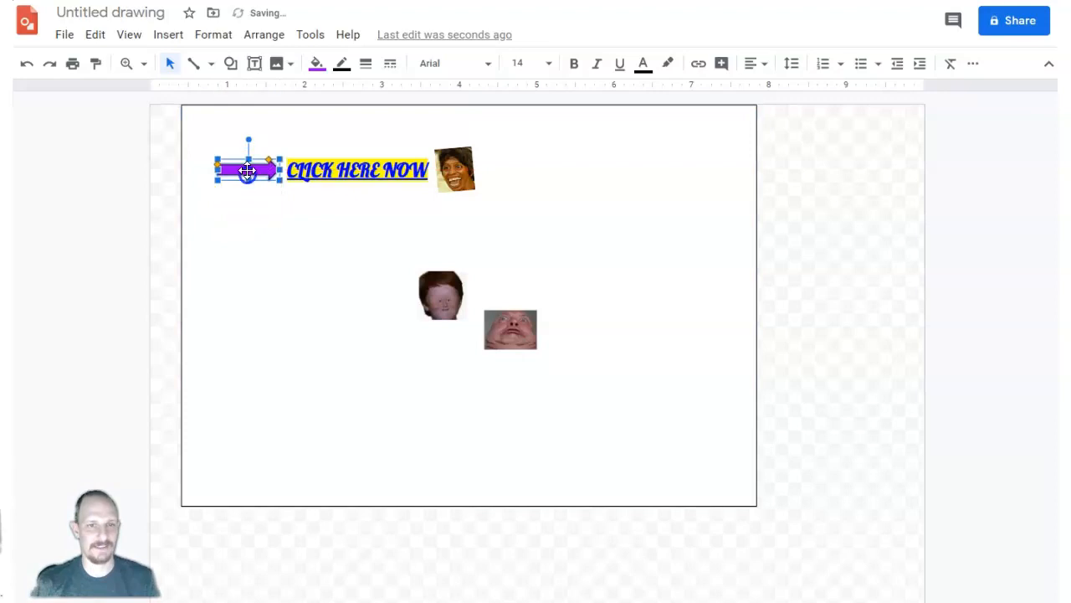
Change the arrow's fill color to red and deselect it.
left_click(323, 63)
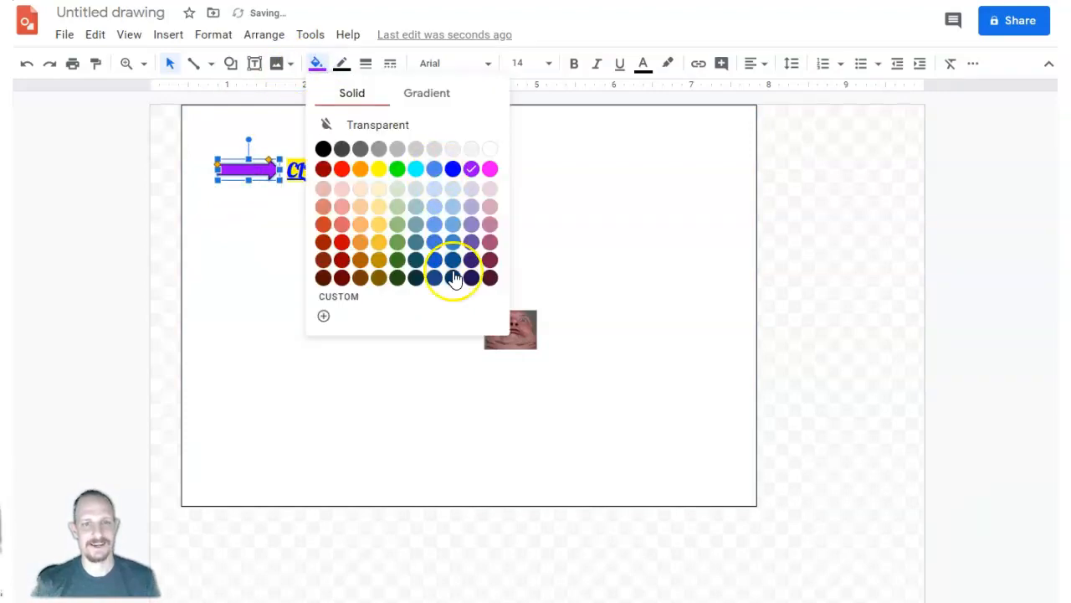
left_click(339, 244)
left_click(293, 287)
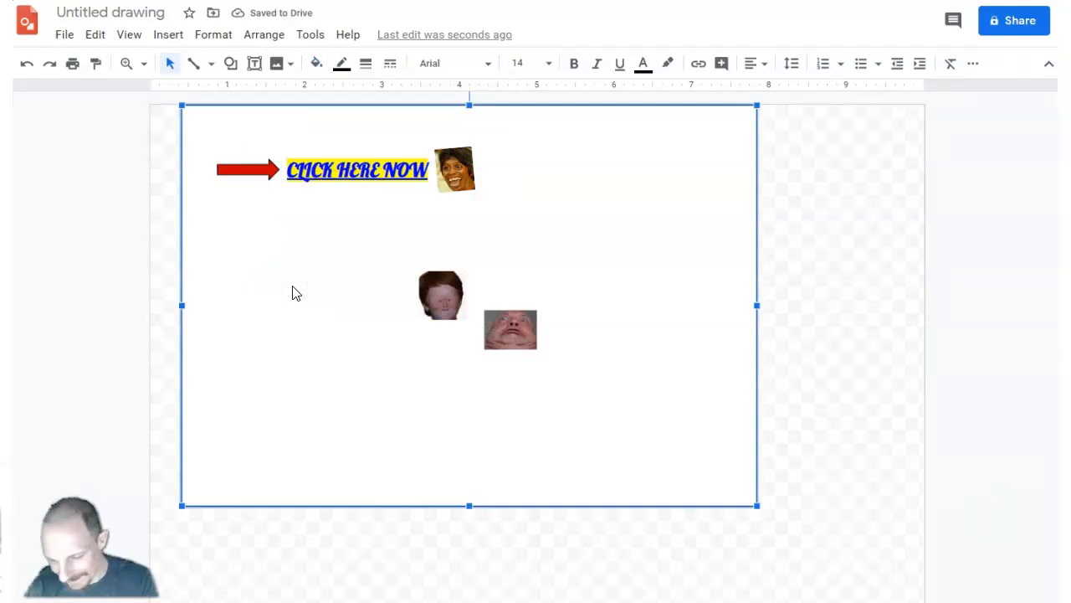
Capture a 468x60 screenshot of the "CLICK HERE NOW" banner with the red arrow and save it as an image file.
key("Print")
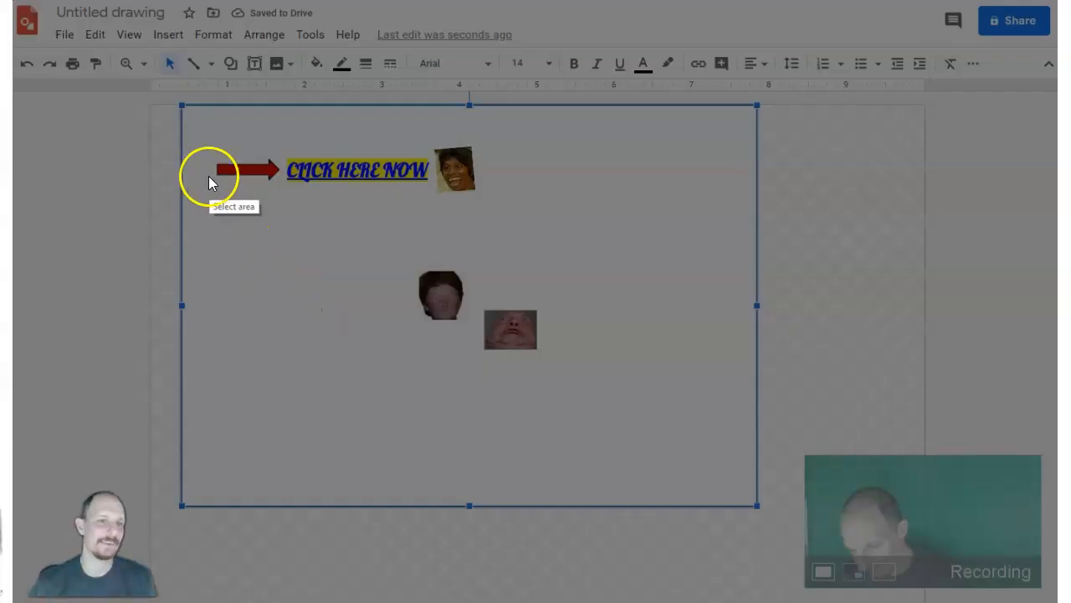
mouse_move(196, 145)
left_mouse_down()
mouse_move(423, 182)
mouse_move(566, 187)
mouse_move(544, 186)
left_mouse_up()
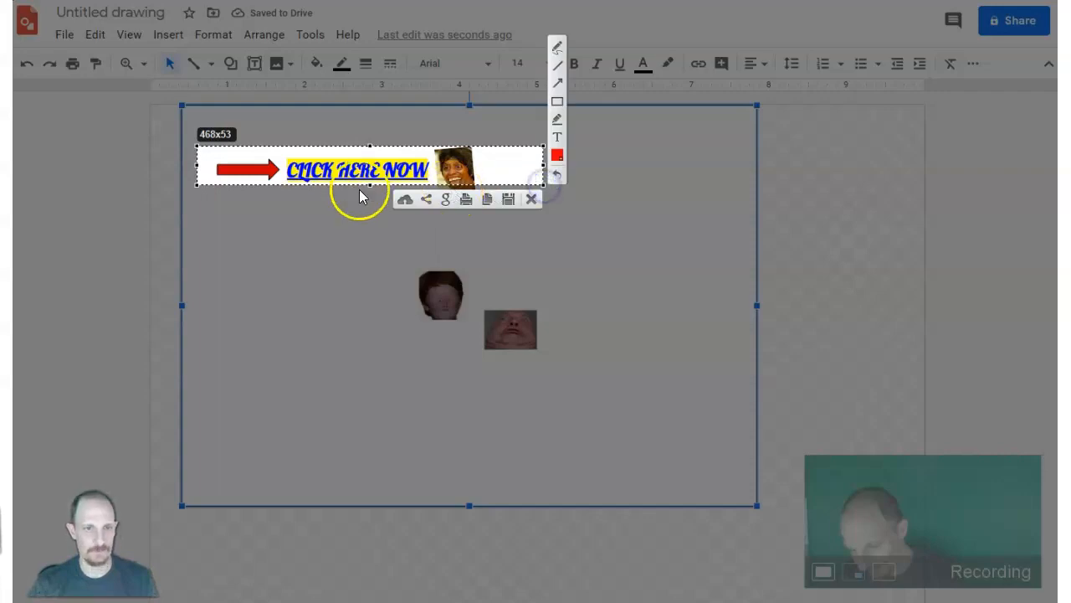
left_click_drag(369, 185, 336, 162)
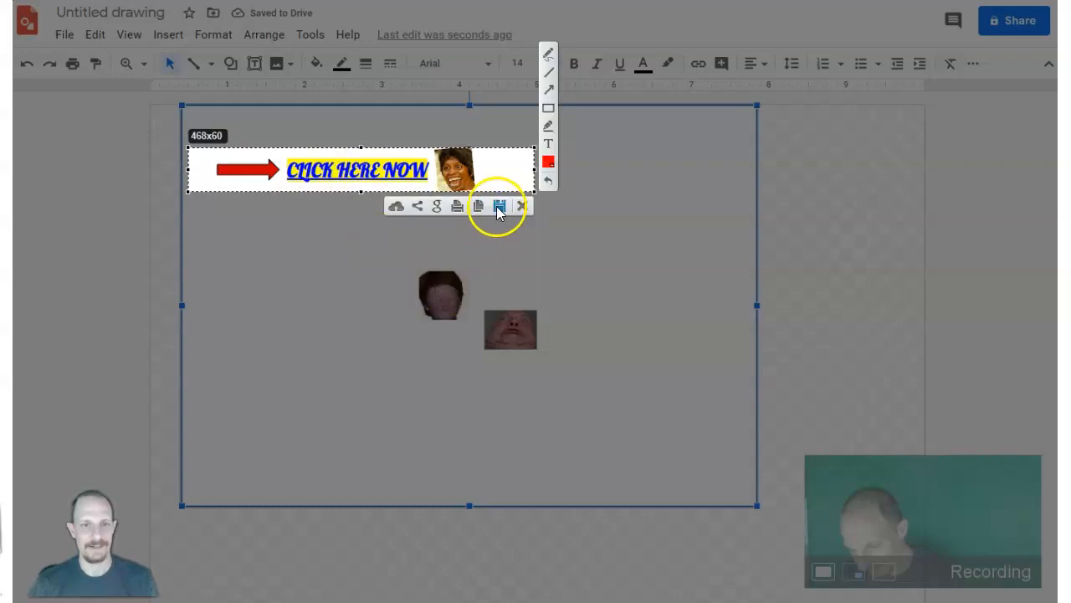
left_click(499, 207)
left_click(442, 331)
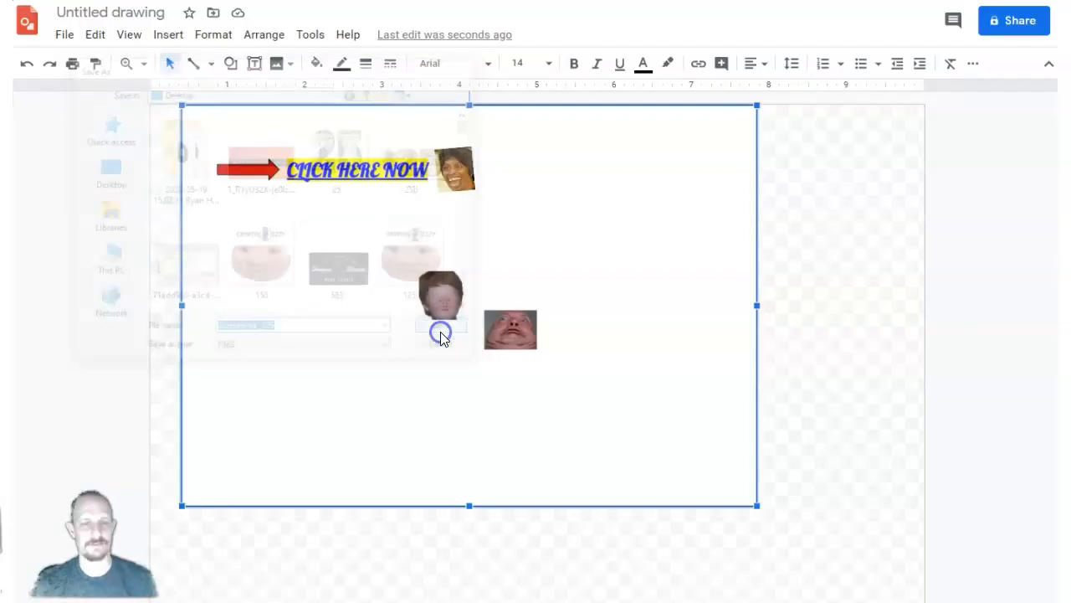
Switch to the browser and open Imgflip's Animated GIF Maker at imgflip.com/gif-maker.
left_click(551, 205)
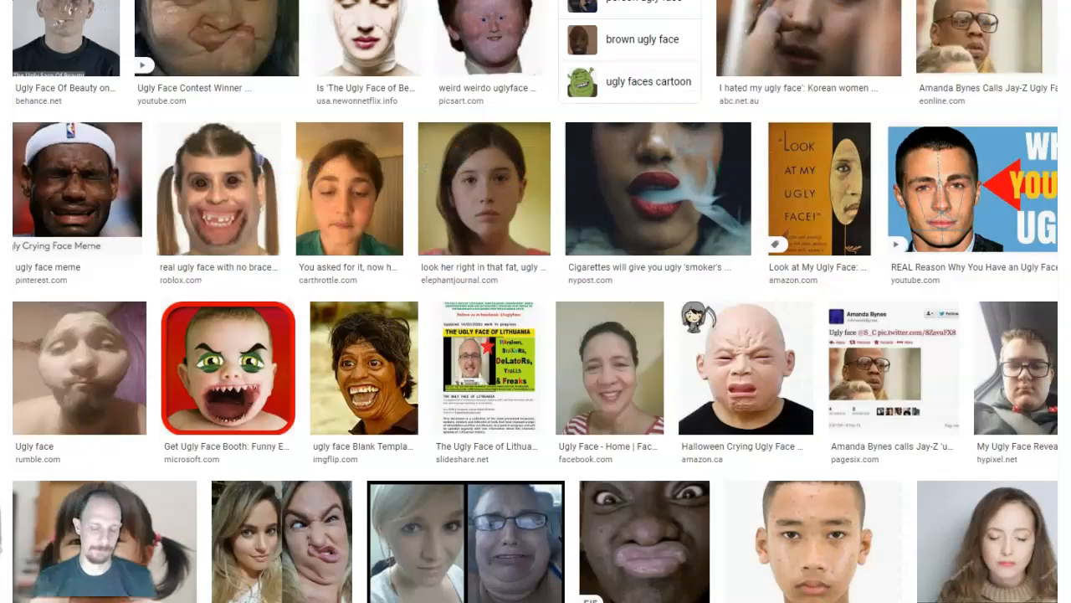
type("img")
key("Return")
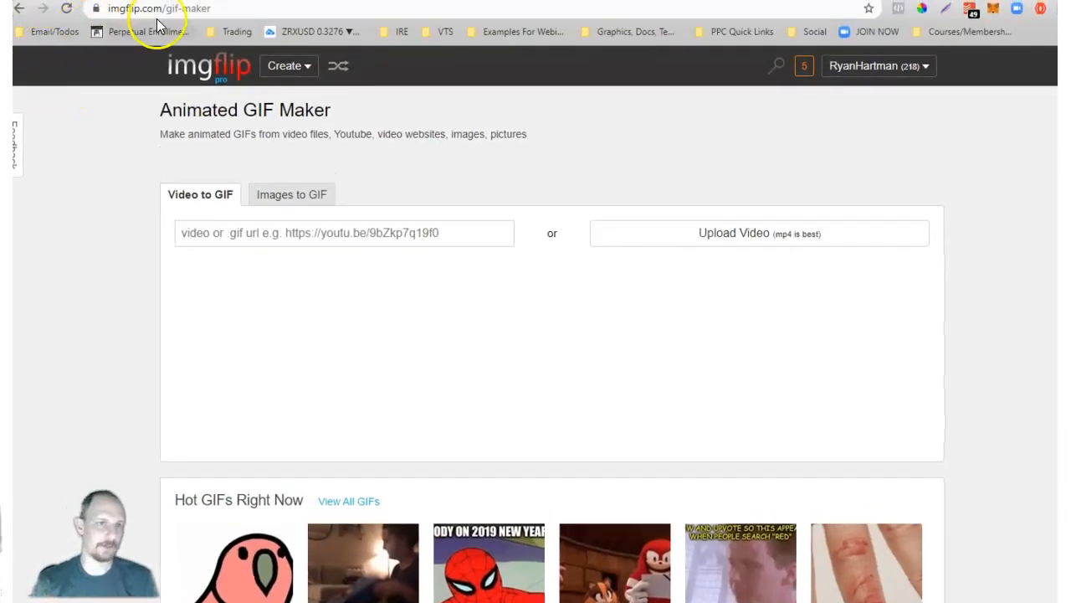
left_click_drag(166, 9, 204, 10)
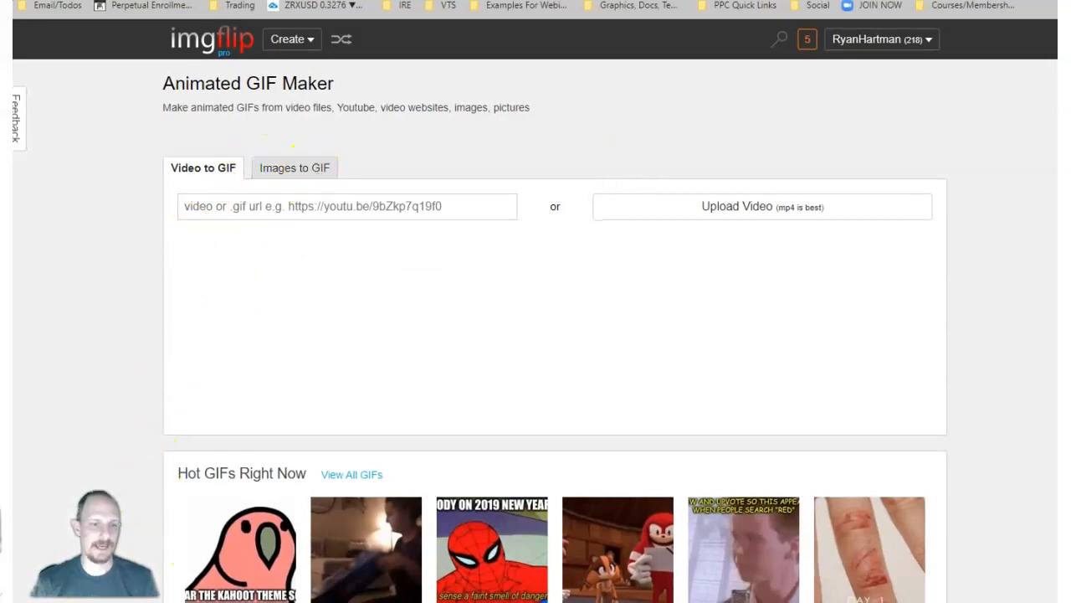
left_click_drag(233, 177, 312, 136)
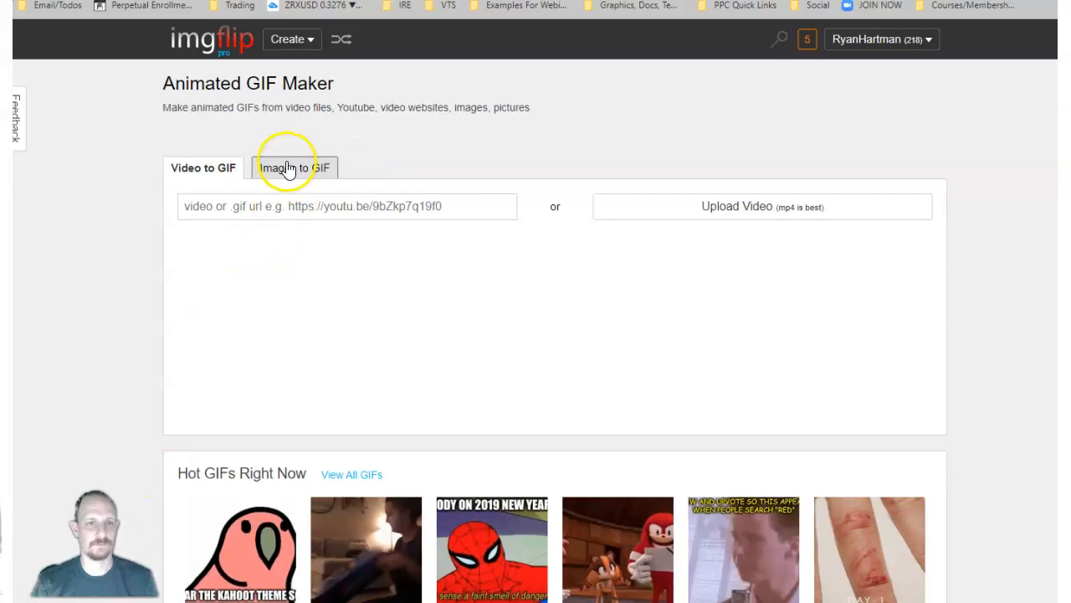
Upload Screenshot_125, Screenshot_124 and ugly1 from the Desktop, sorted by date, to the Images to GIF maker.
left_click(289, 168)
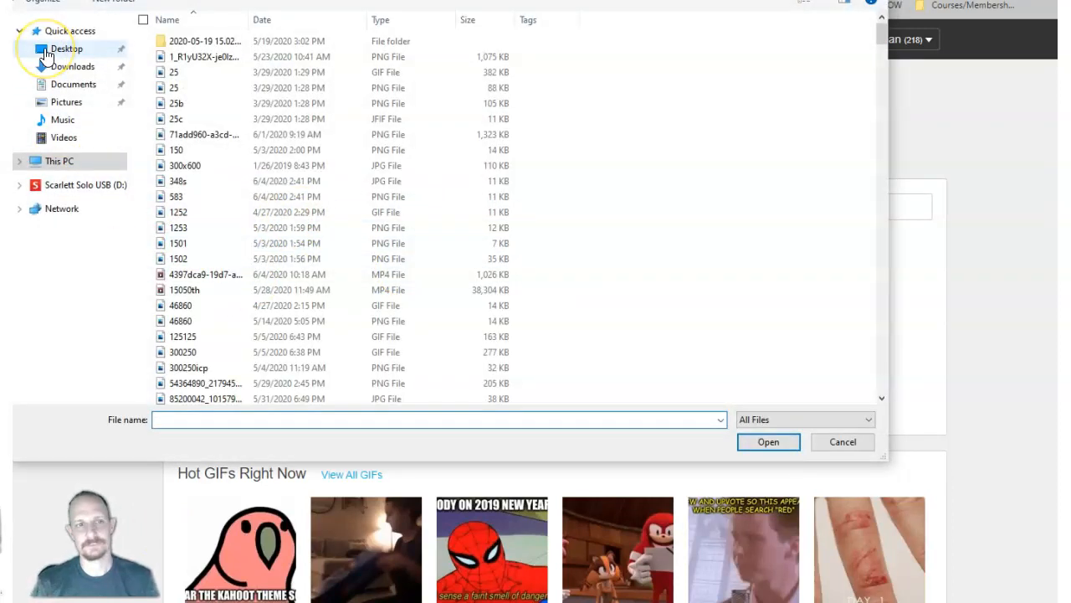
left_click(46, 54)
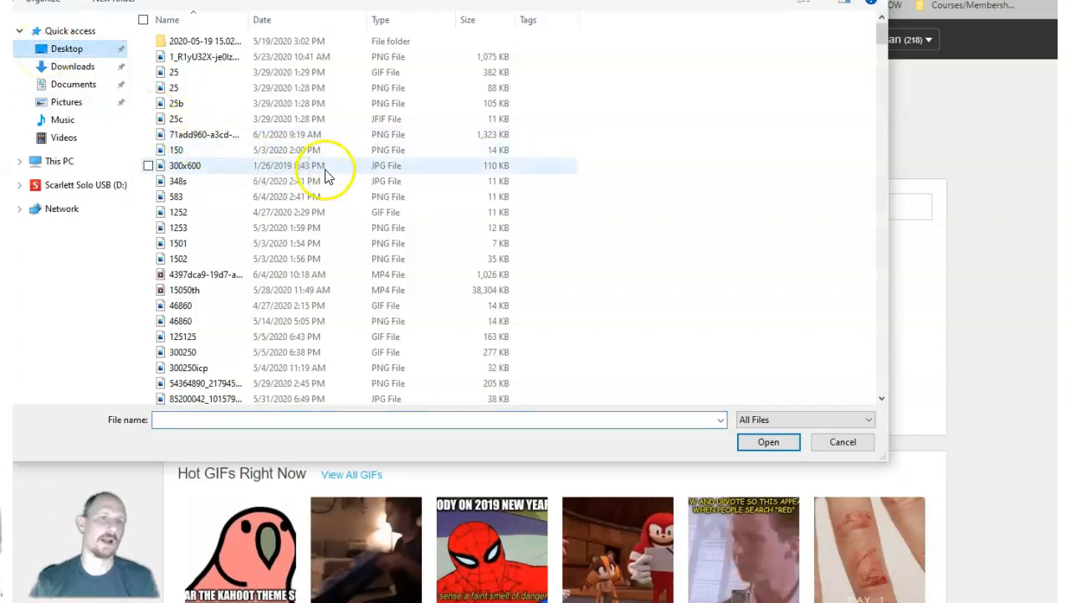
left_click(292, 17)
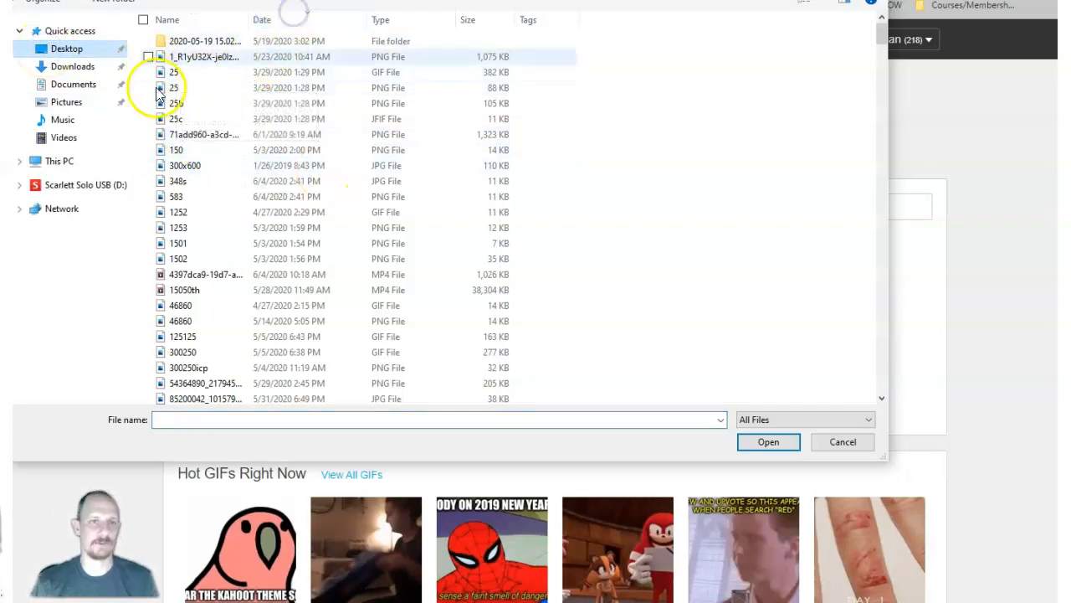
left_click(189, 60)
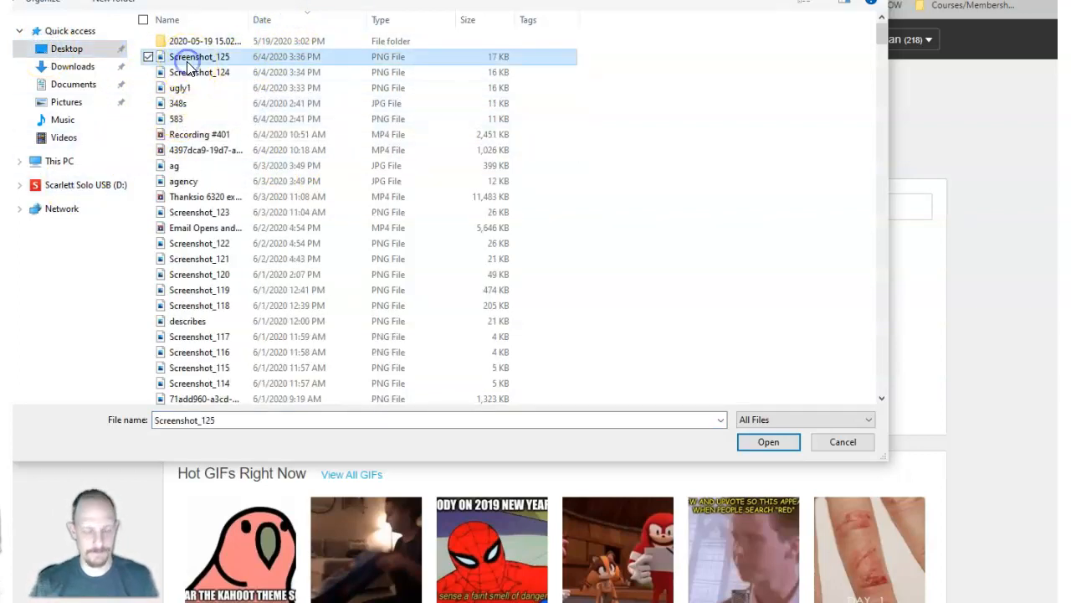
left_click(171, 74, "ctrl")
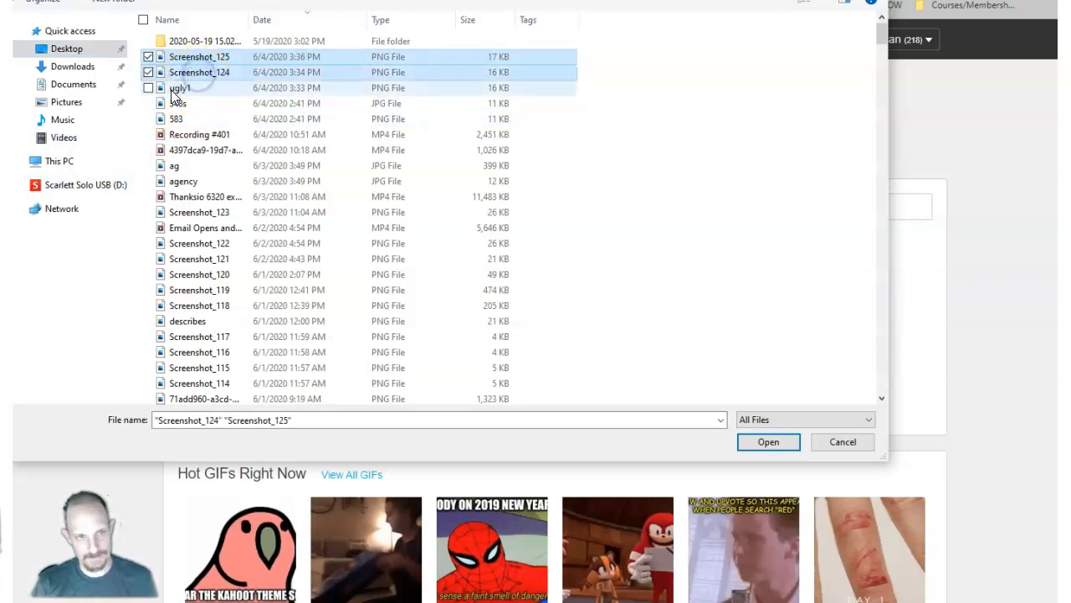
left_click(174, 89, "ctrl")
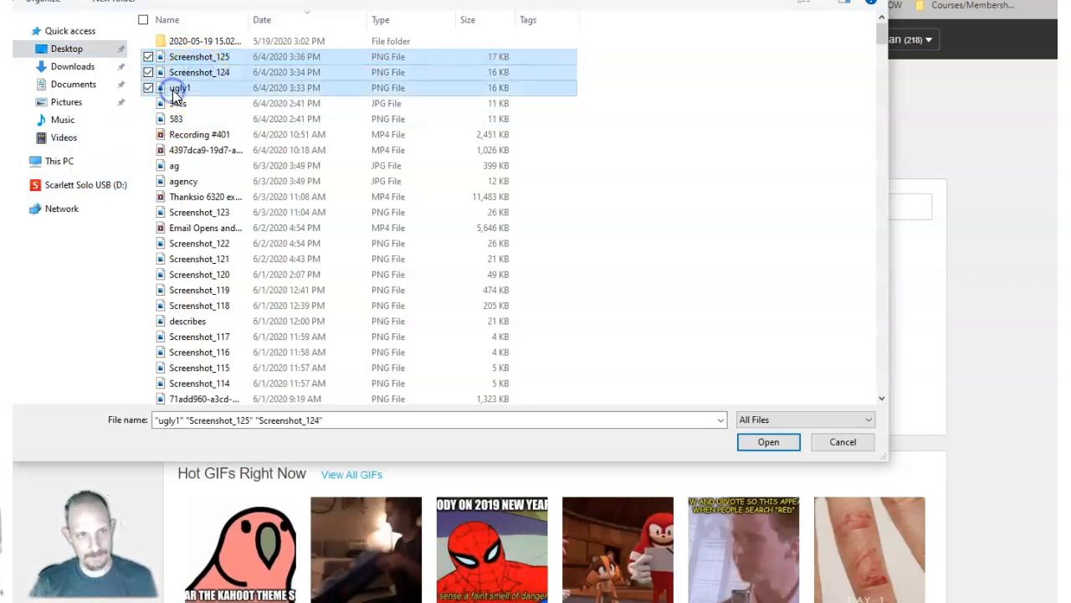
left_click(752, 442)
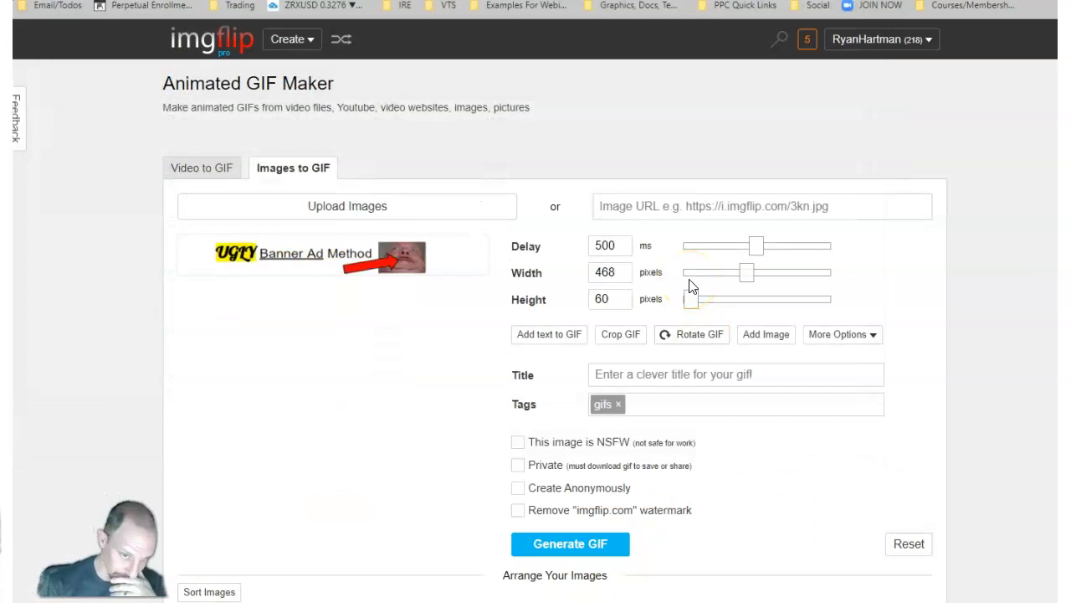
Set the GIF's delay to 250 ms and reorder the images with ugly1.png first and Screenshot_125.png last.
scroll(528, 403, "down", 1)
scroll(527, 403, "down", 3)
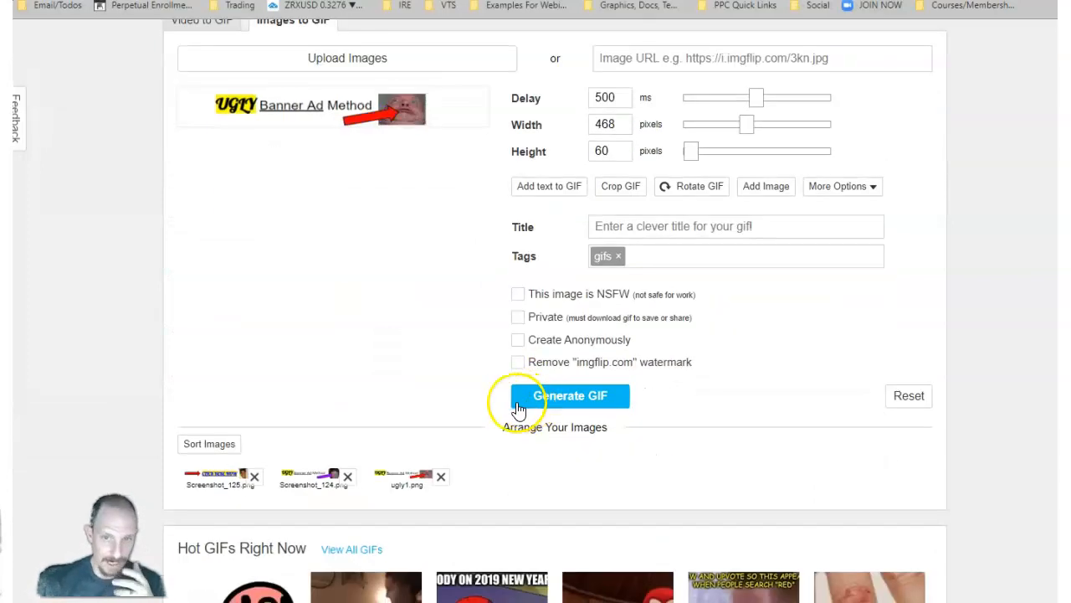
scroll(586, 167, "up", 2)
left_click_drag(616, 170, 586, 170)
type("250")
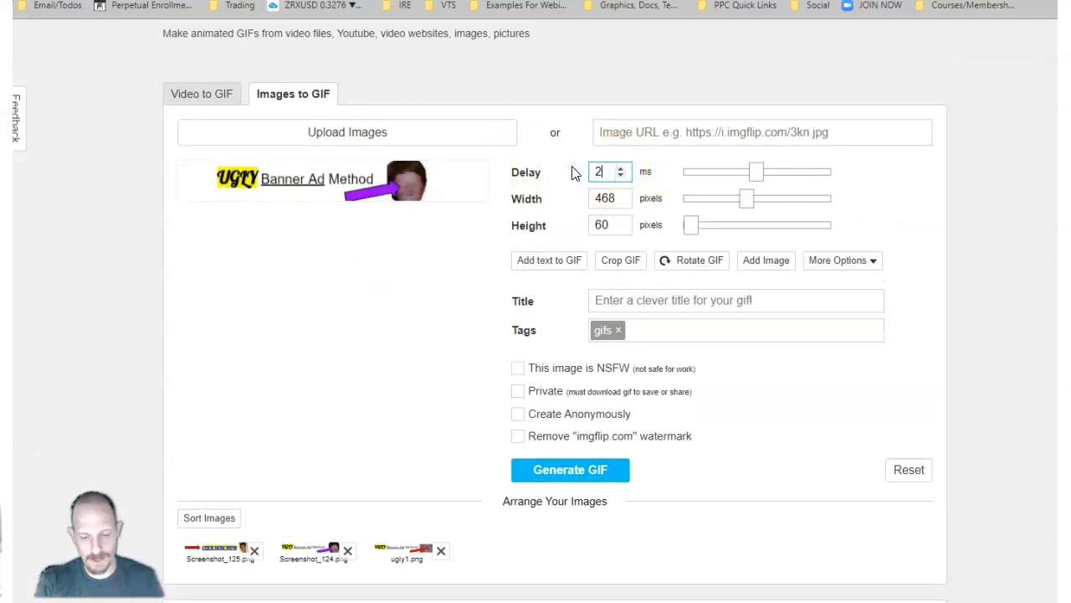
left_click(406, 273)
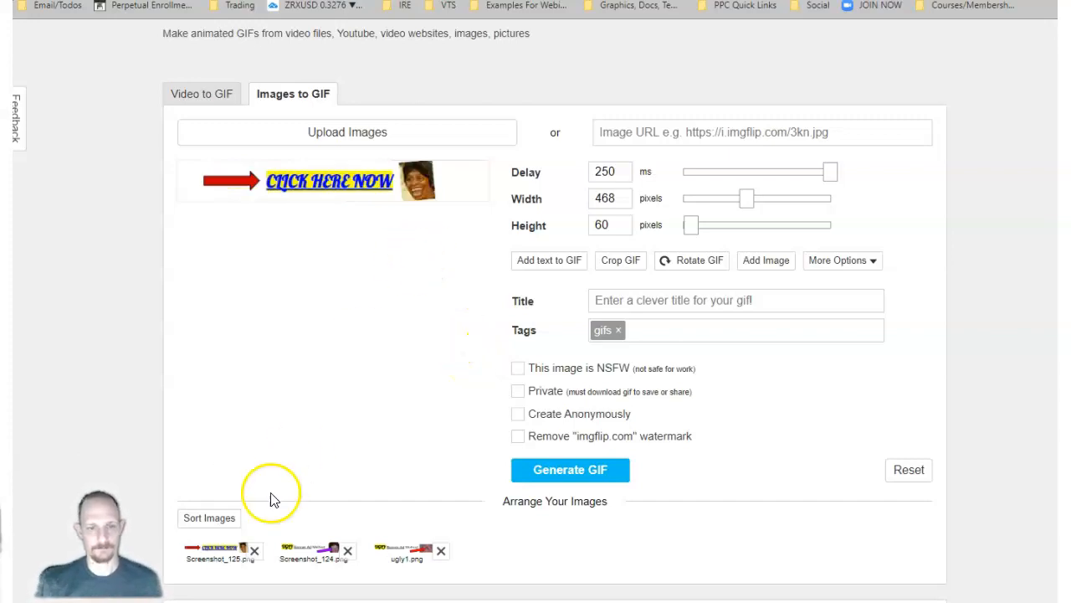
left_click(209, 518)
left_click_drag(406, 552, 227, 565)
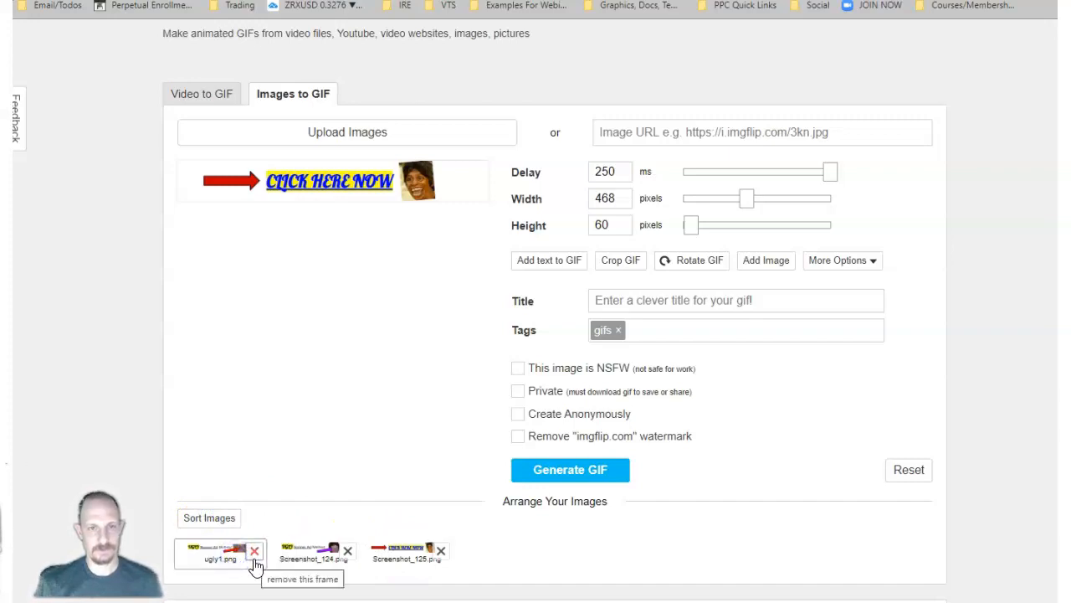
Enable Remove "imgflip.com" watermark and Create Anonymously, and delete the "gifs" tag.
left_click(519, 437)
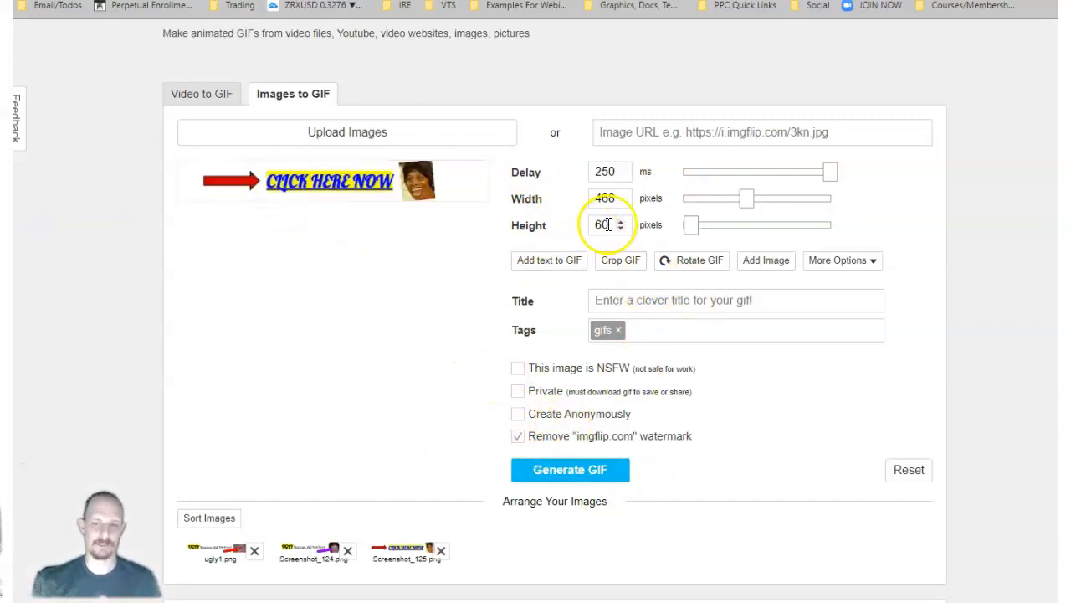
left_click(620, 331)
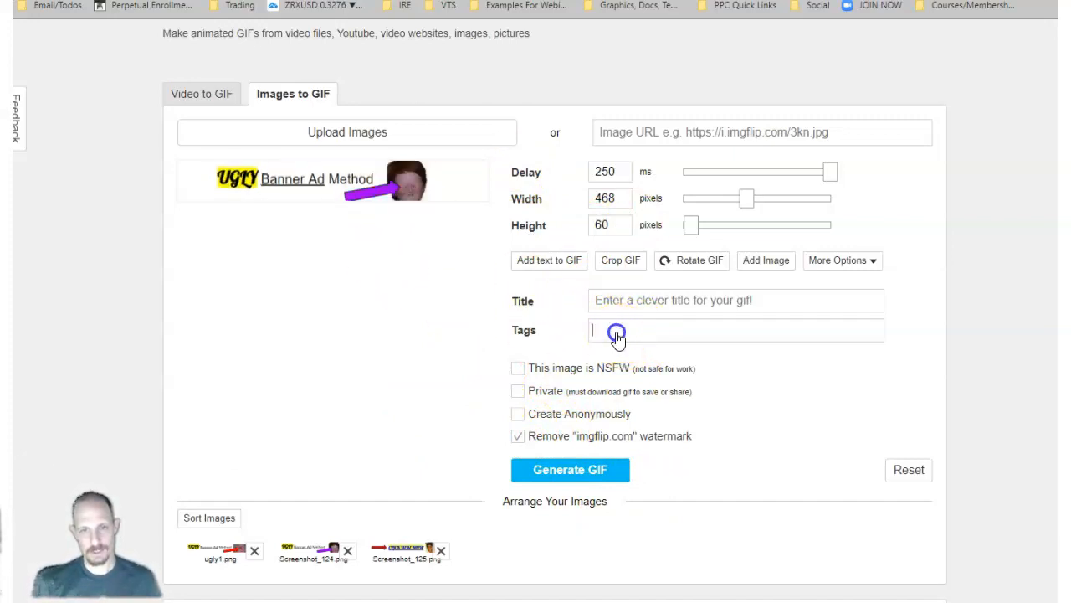
left_click(520, 413)
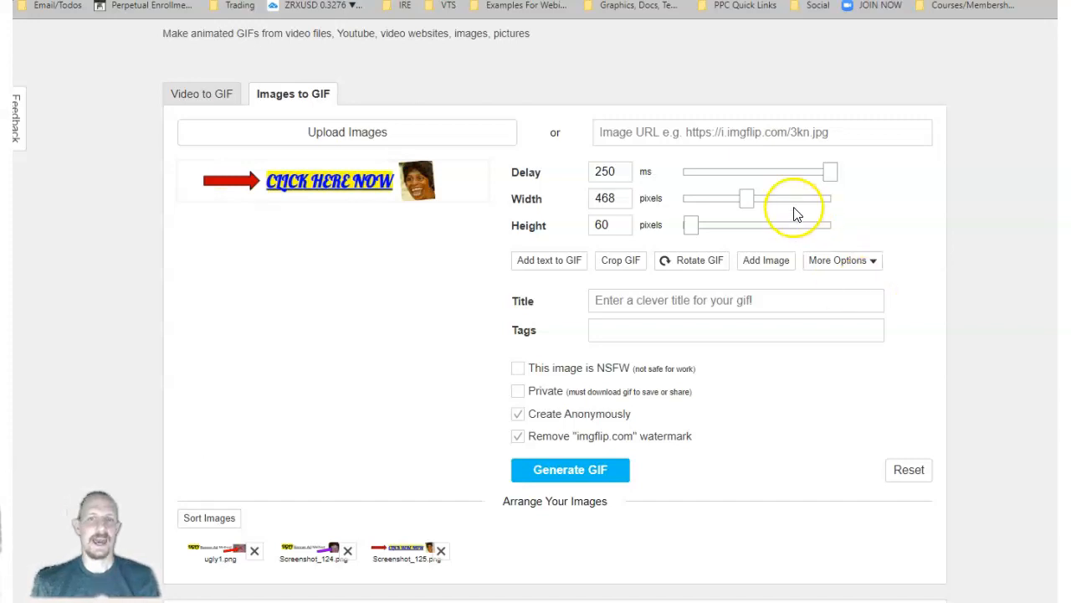
Generate the GIF, copy its image address and open that address in a new browser tab.
left_click(554, 471)
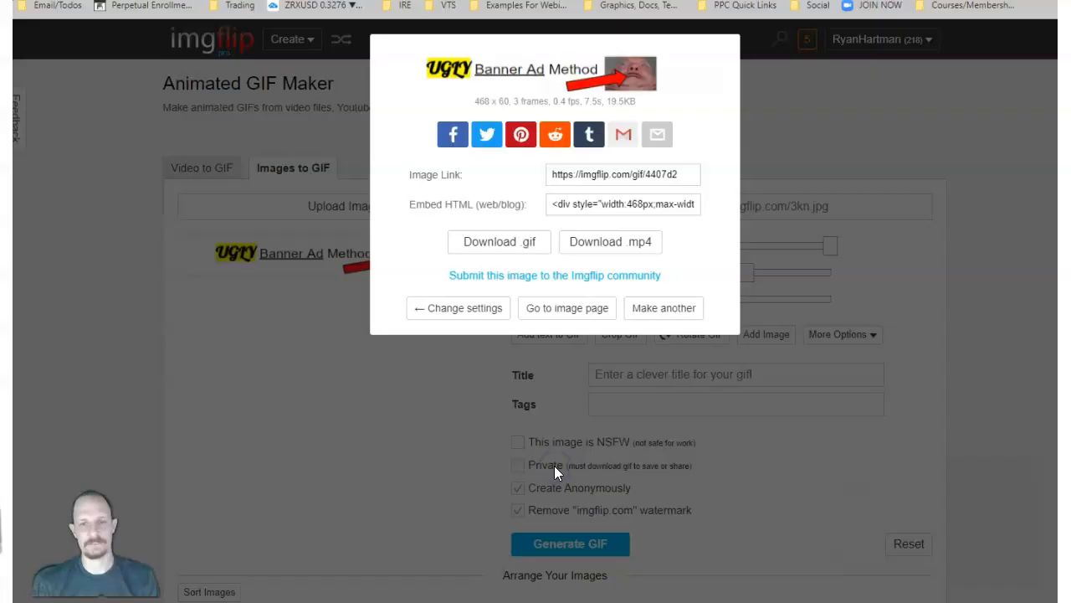
right_click(509, 69)
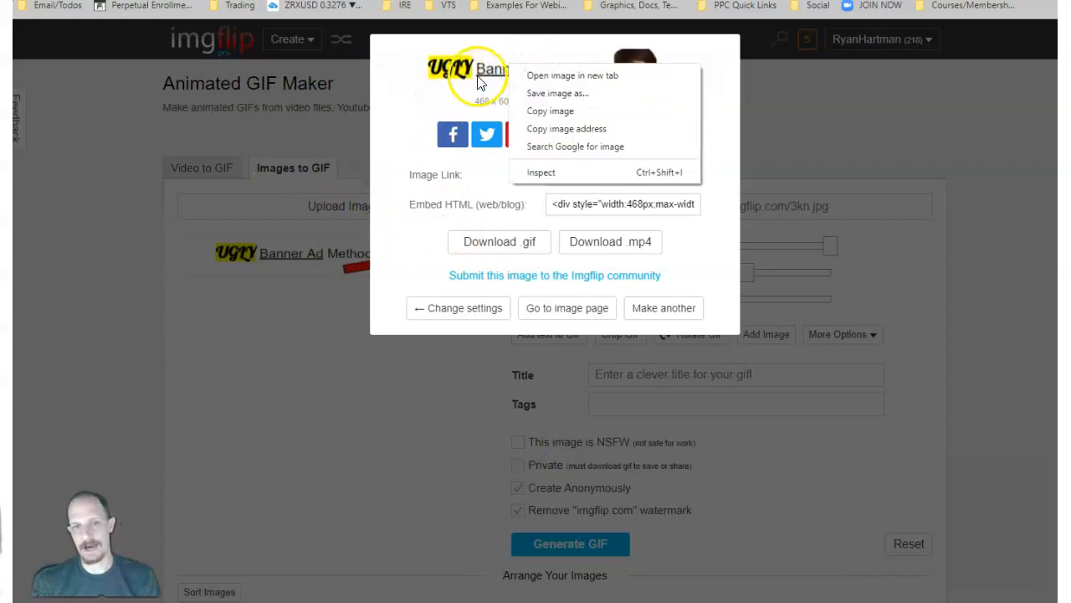
left_click(400, 116)
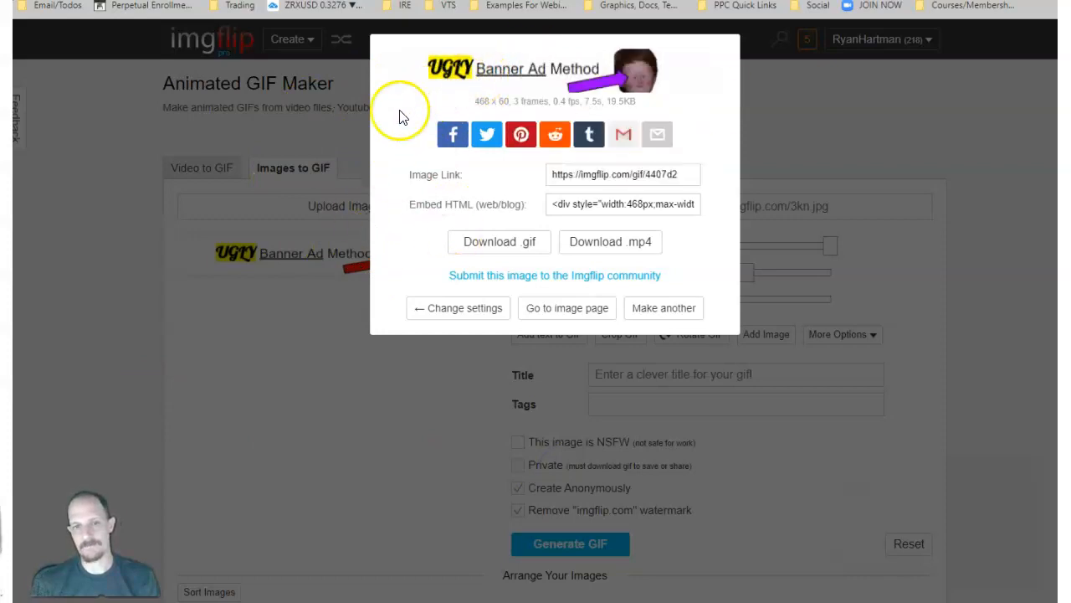
right_click(549, 76)
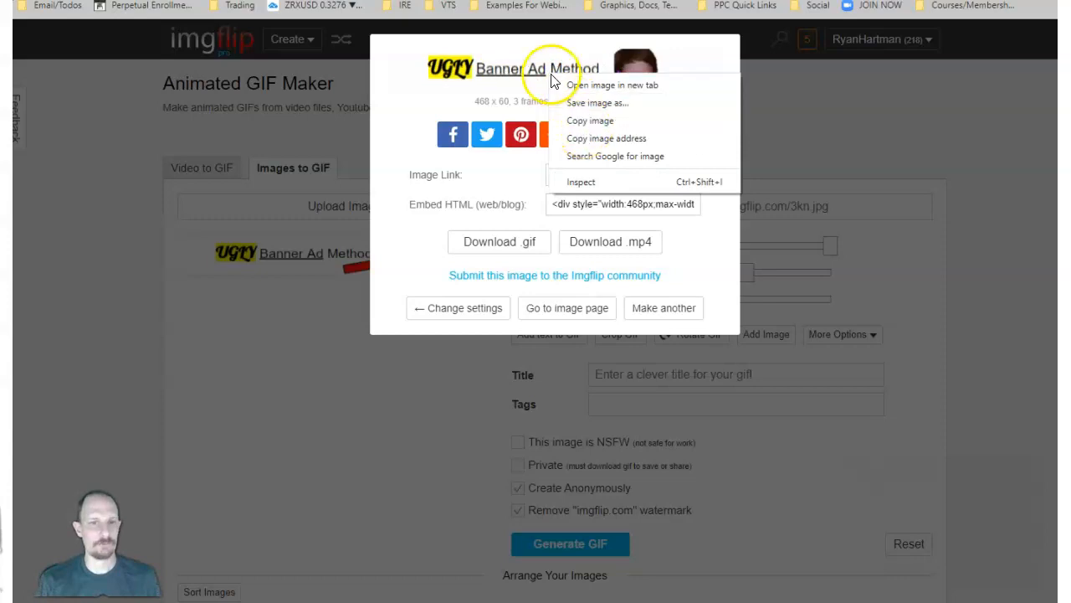
left_click(604, 118)
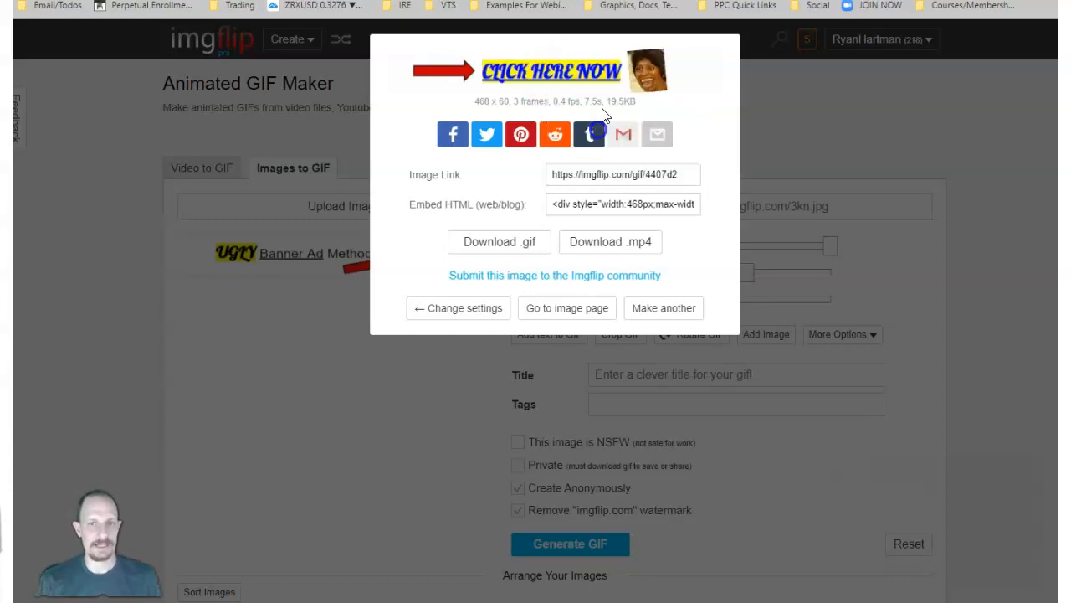
key("ctrl+t")
key("ctrl+v")
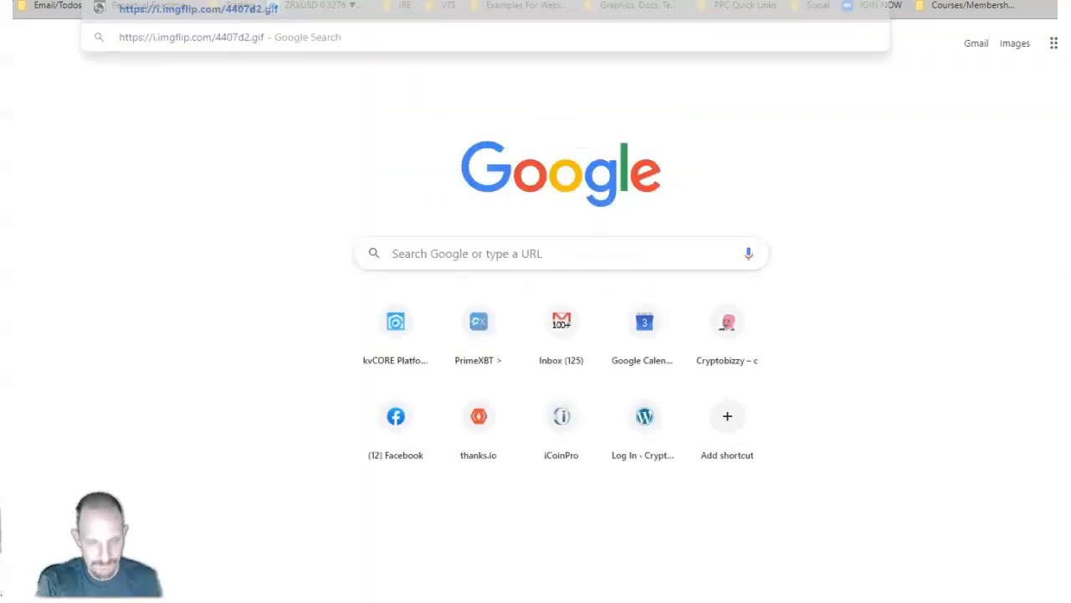
key("Return")
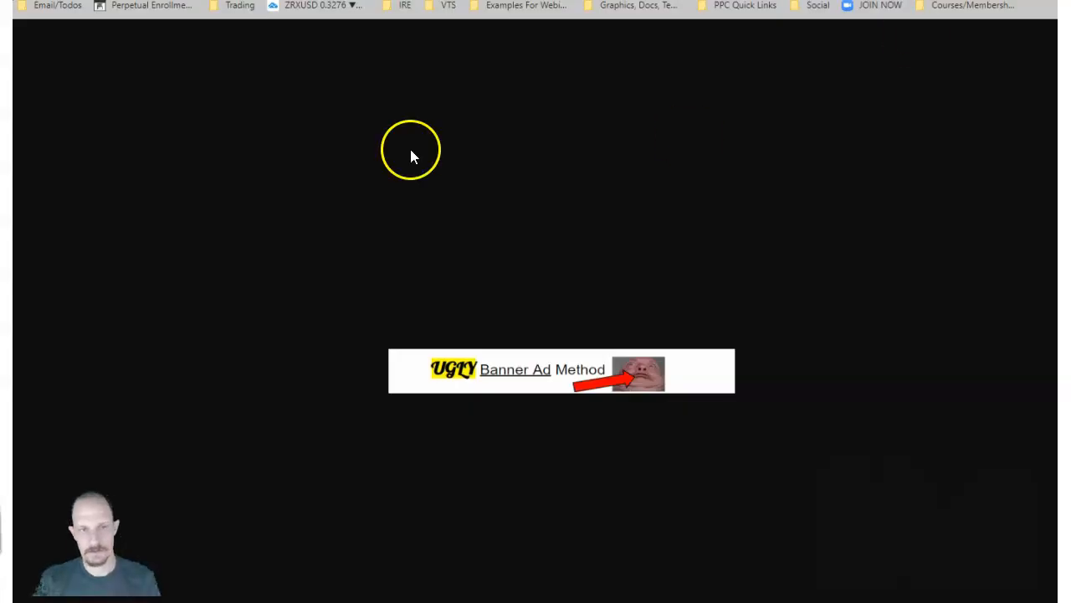
Examine the GIF's image options and its direct web address, and view it in full screen.
right_click(536, 381)
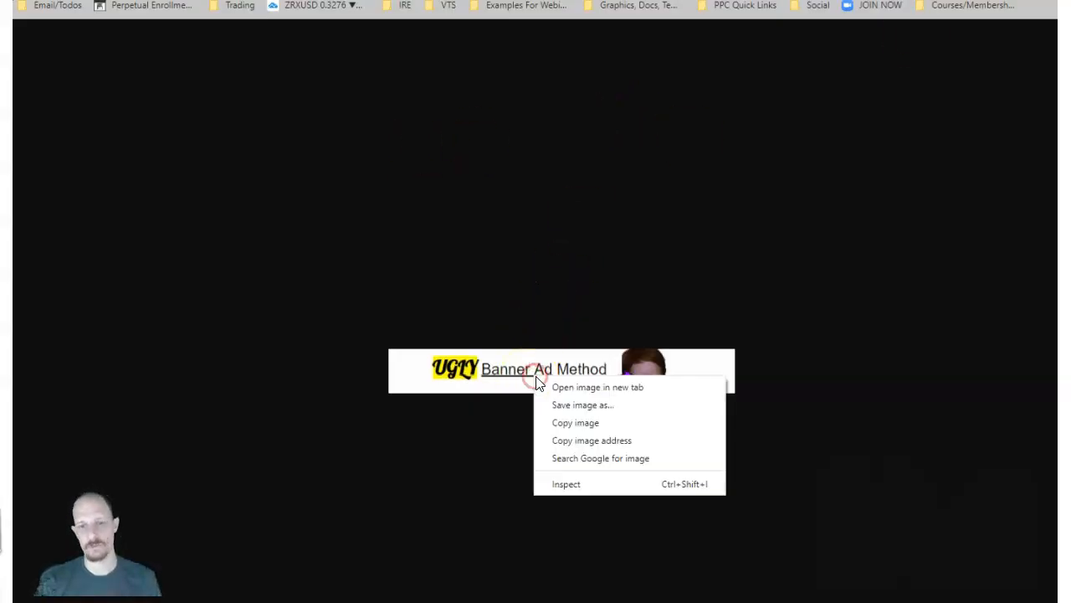
left_click(566, 424)
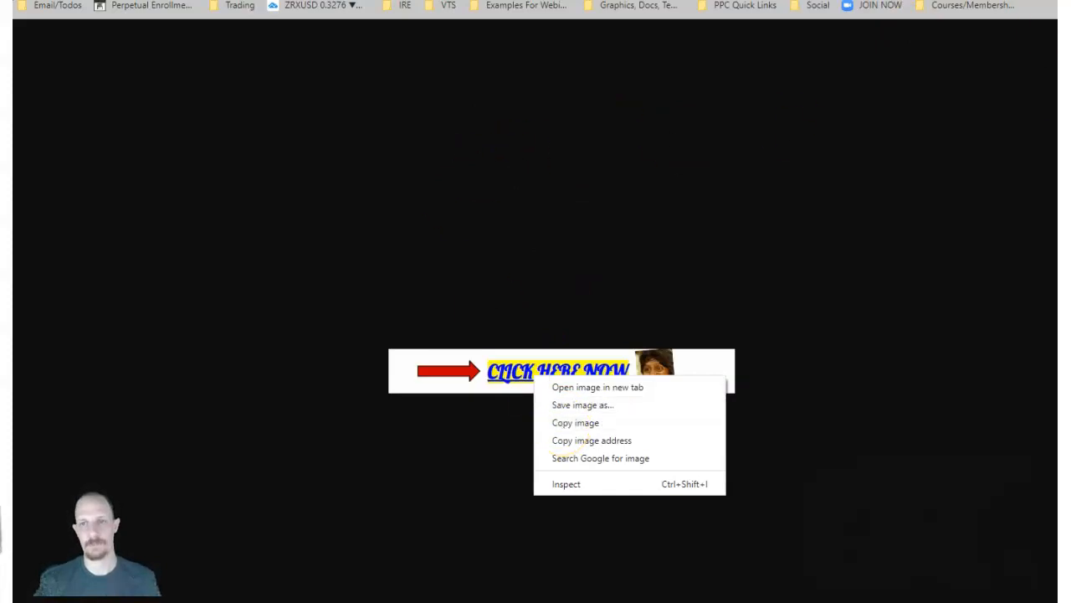
left_click_drag(230, 9, 110, 15)
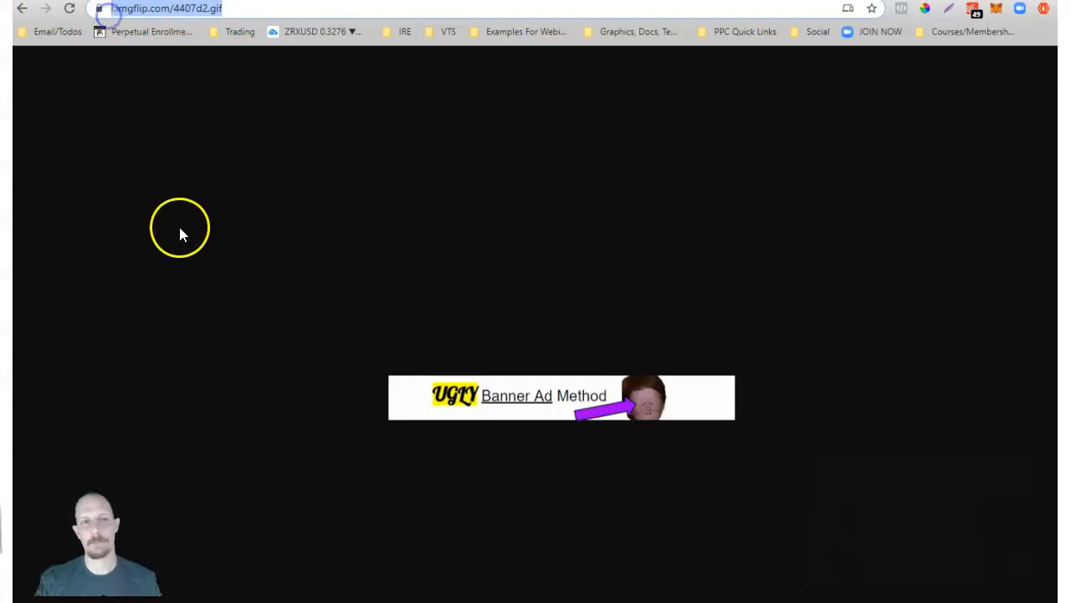
left_click(201, 255)
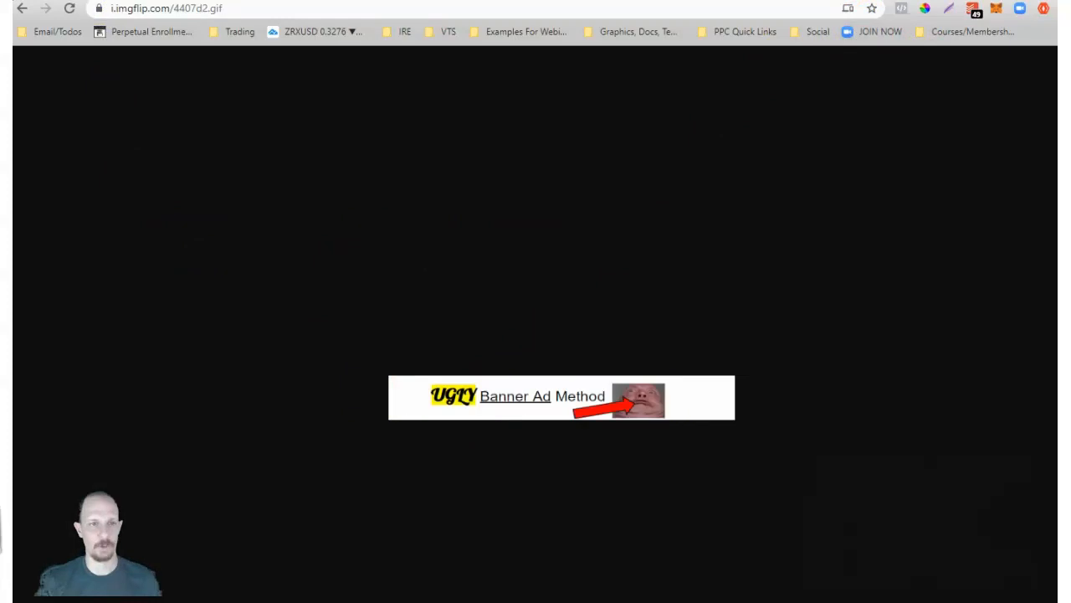
key("F11")
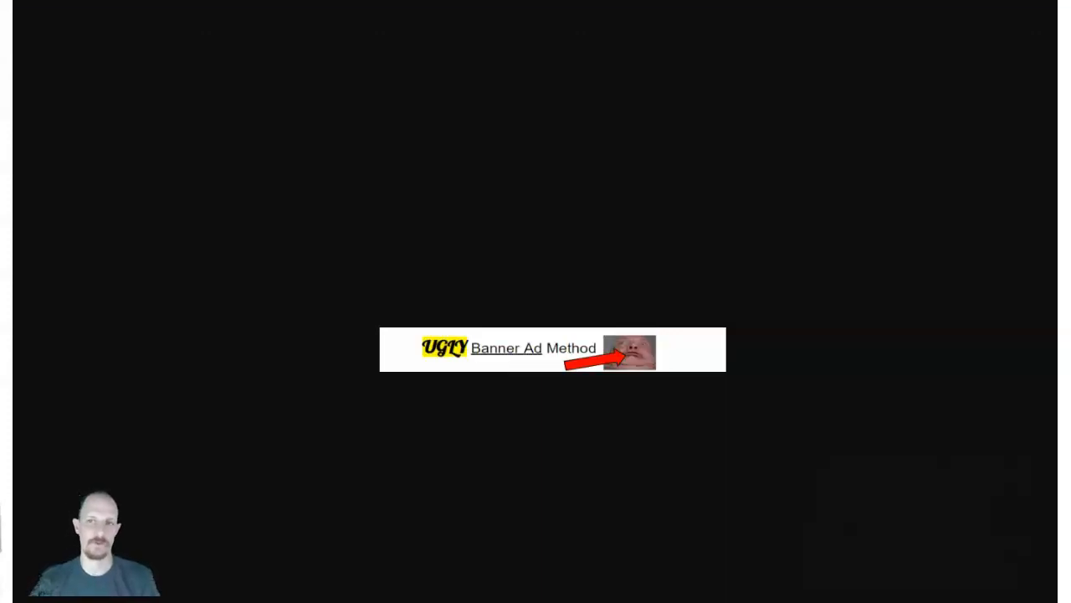
Open cryptobizzy.com/cpanel in a new browser tab and log in to cPanel.
key("ctrl+t")
type("cryptobizzy.com/cpanel")
key("Return")
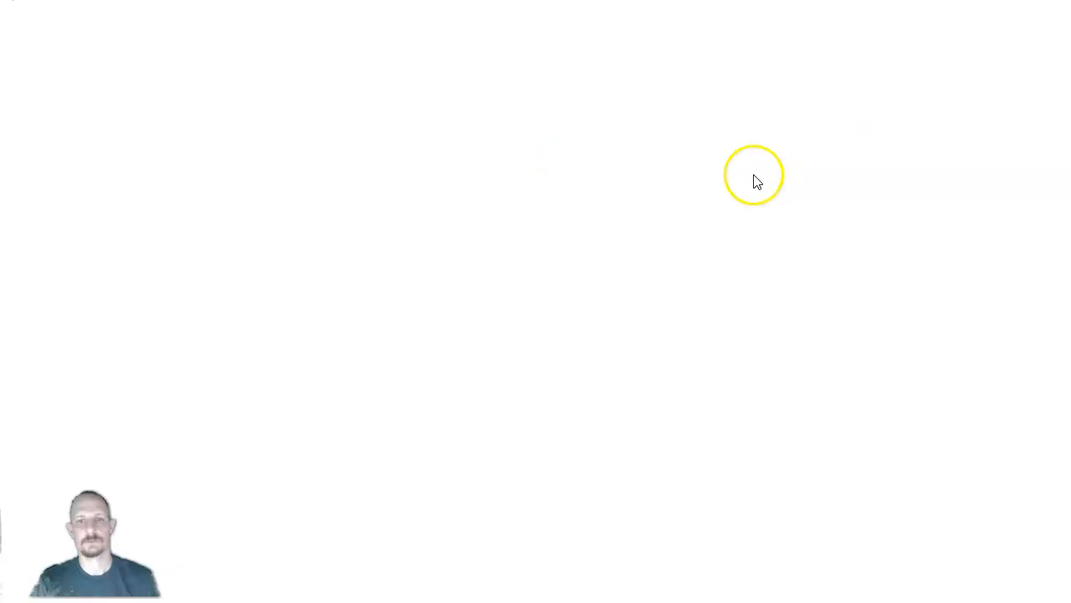
left_click(520, 318)
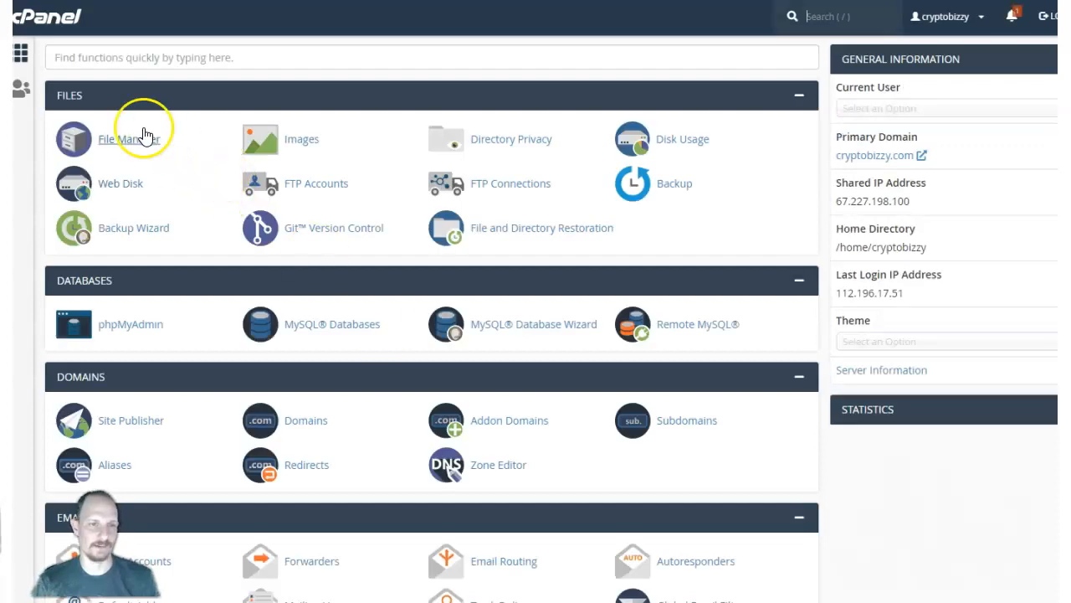
Open the public_html/banners folder in cPanel's File Manager.
left_click(134, 141)
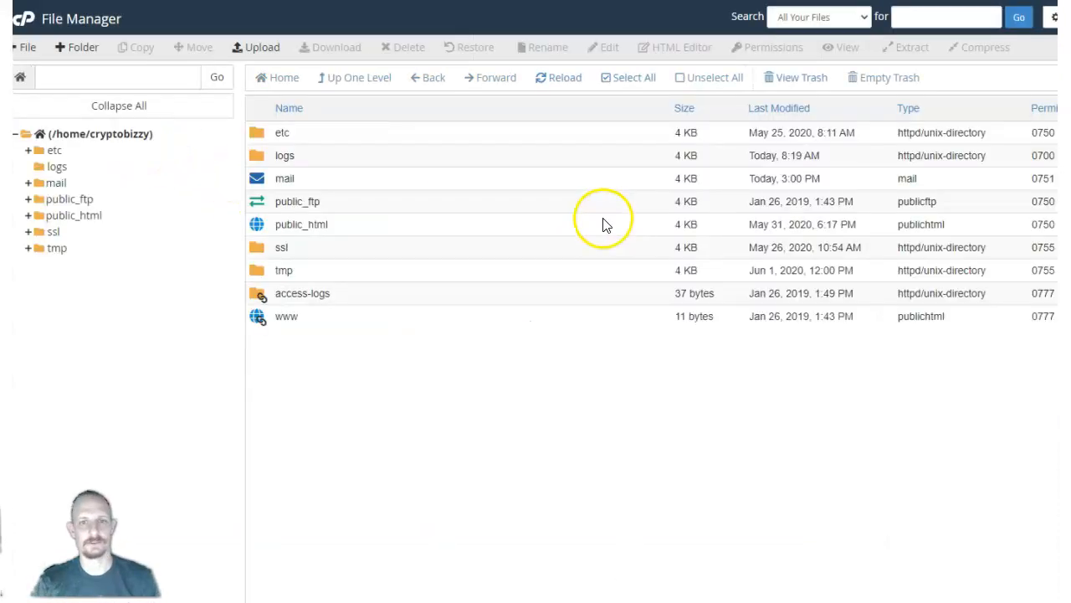
double_click(257, 224)
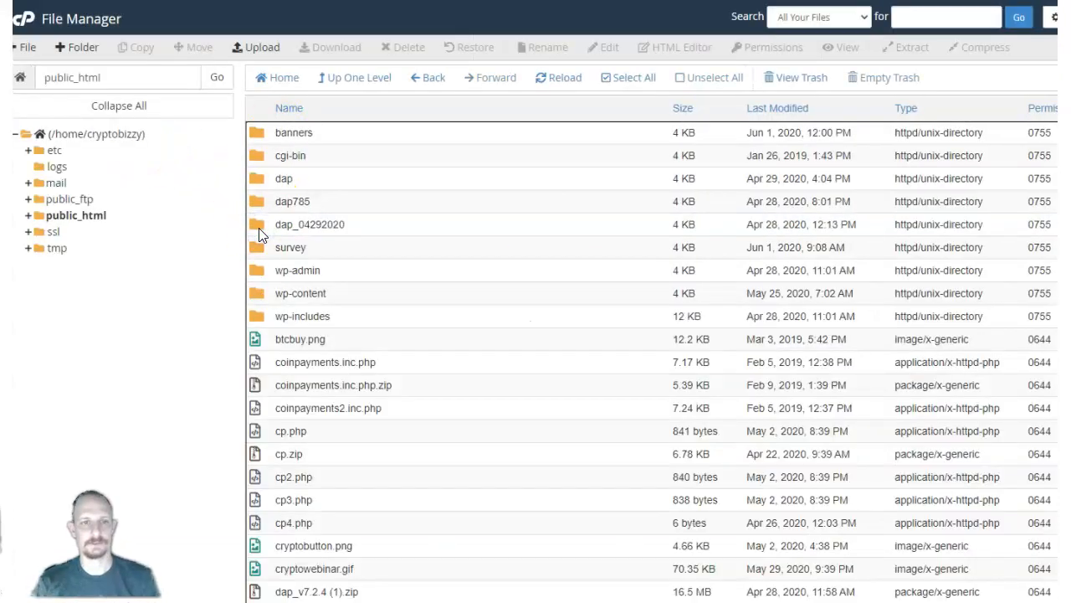
double_click(259, 137)
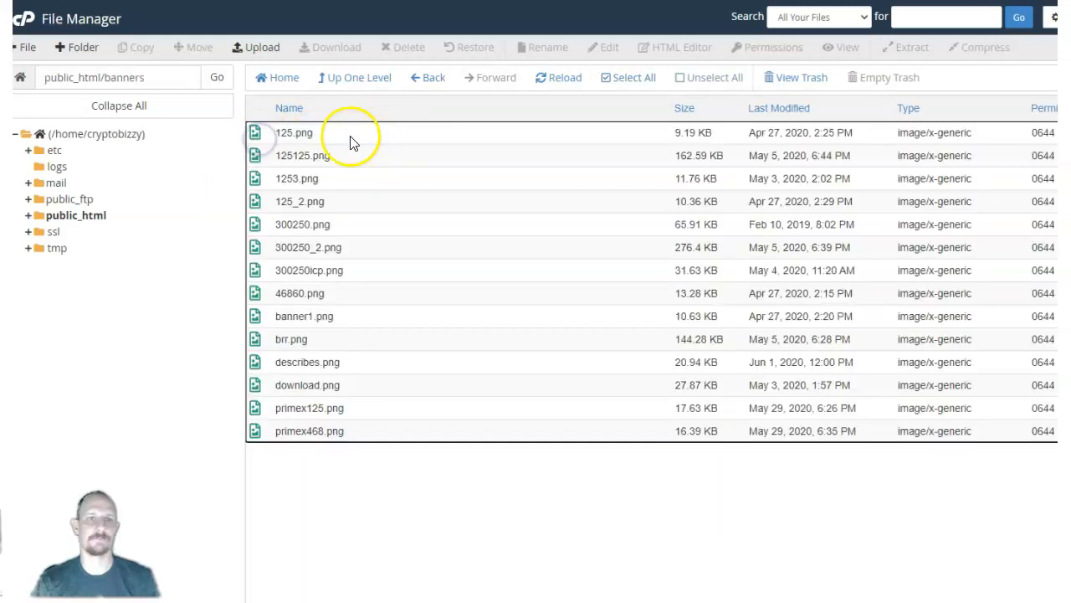
left_click(264, 49)
left_click(552, 257)
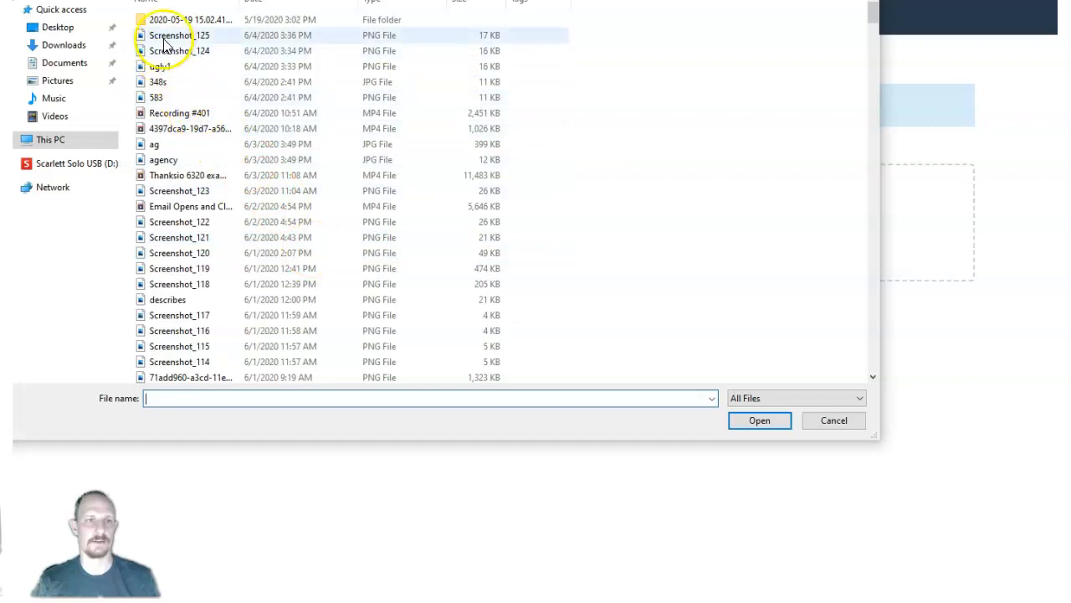
left_click(68, 44)
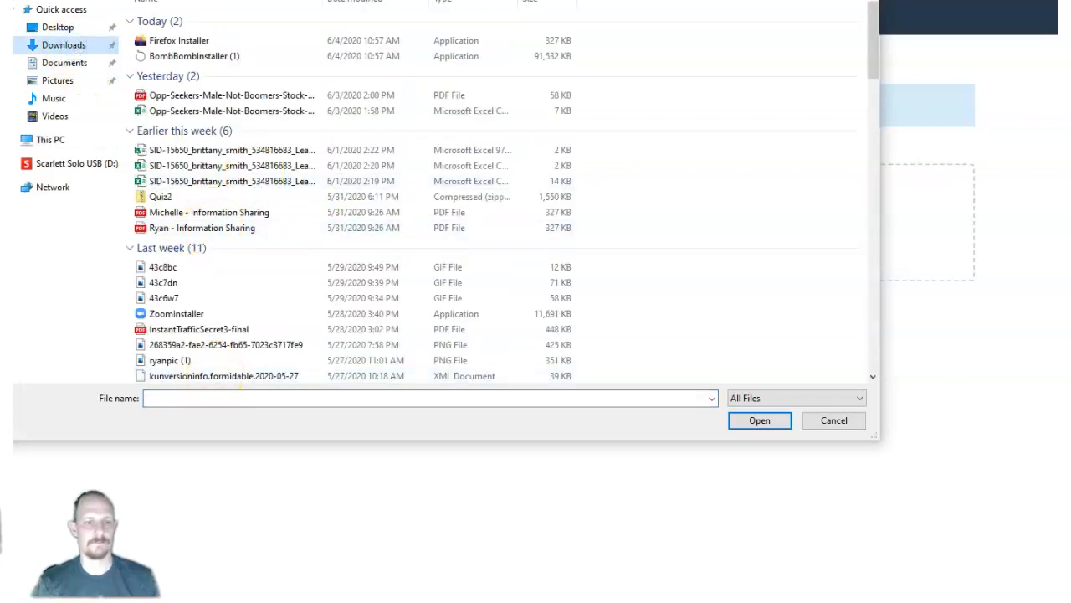
left_click(835, 420)
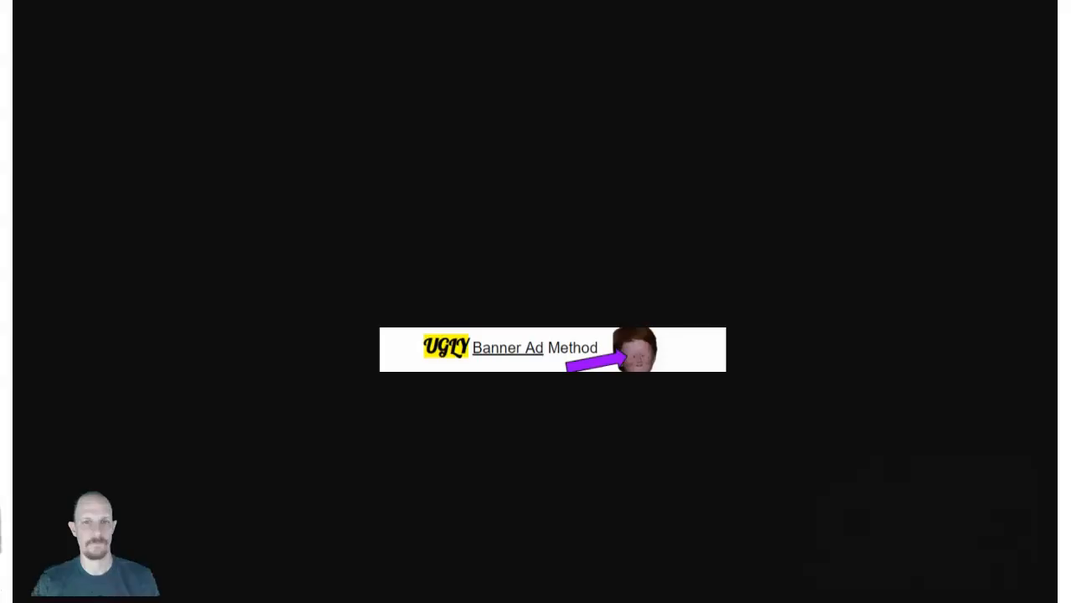
Save the GIF from its browser tab as ugly.png, with the file type set to All Files.
right_click(498, 345)
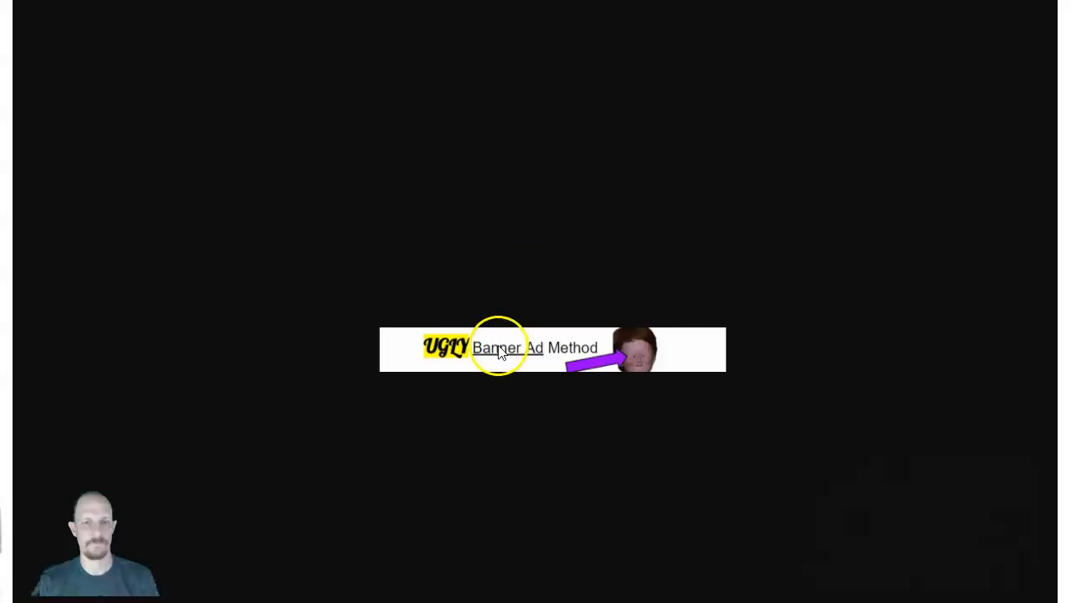
left_click(526, 372)
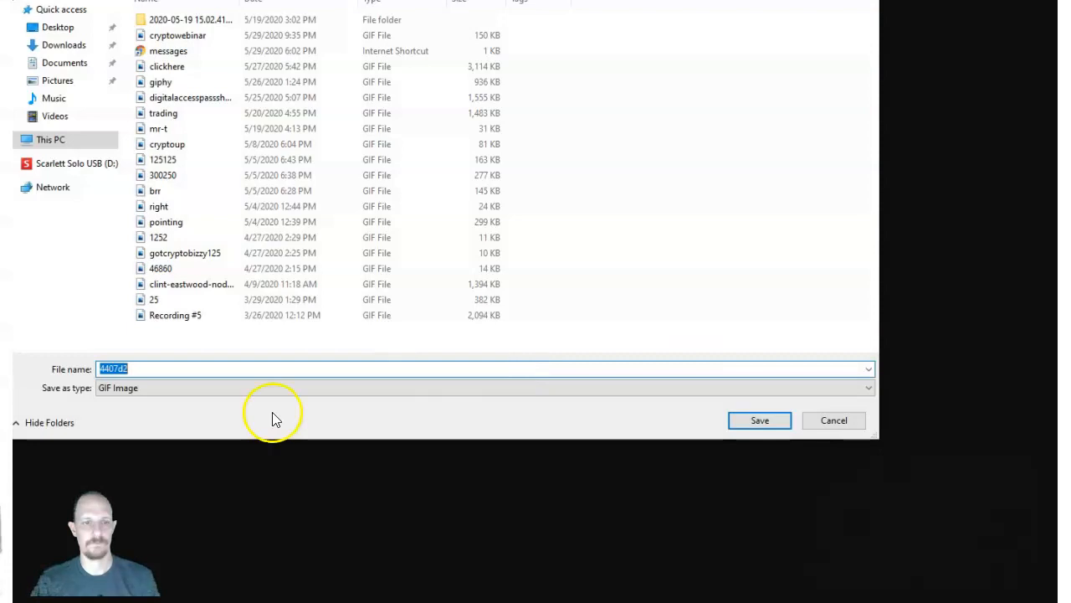
type("ugly.png")
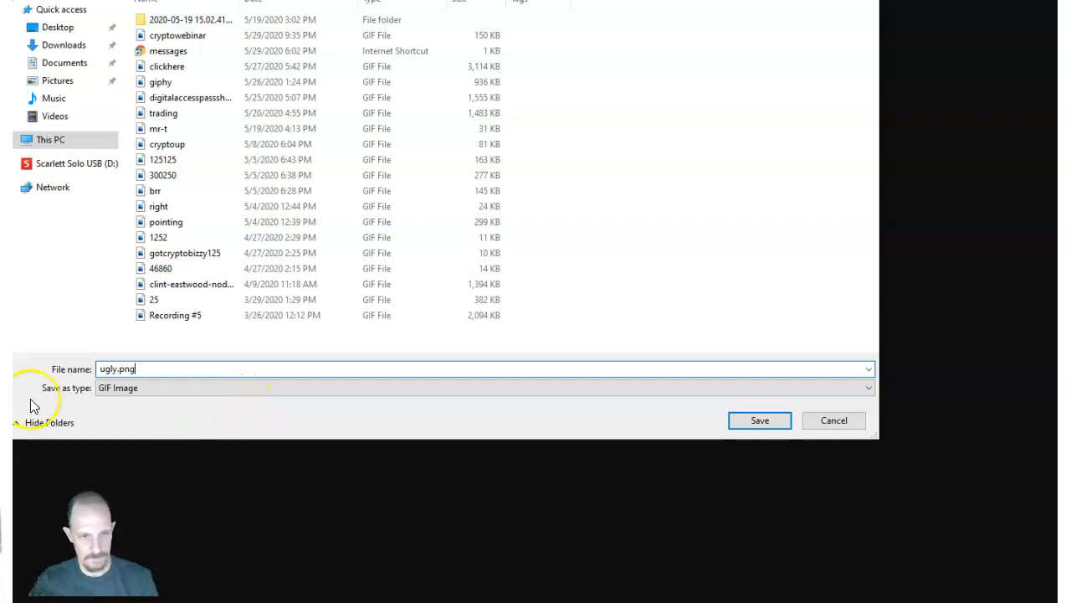
left_click(112, 387)
left_click(112, 411)
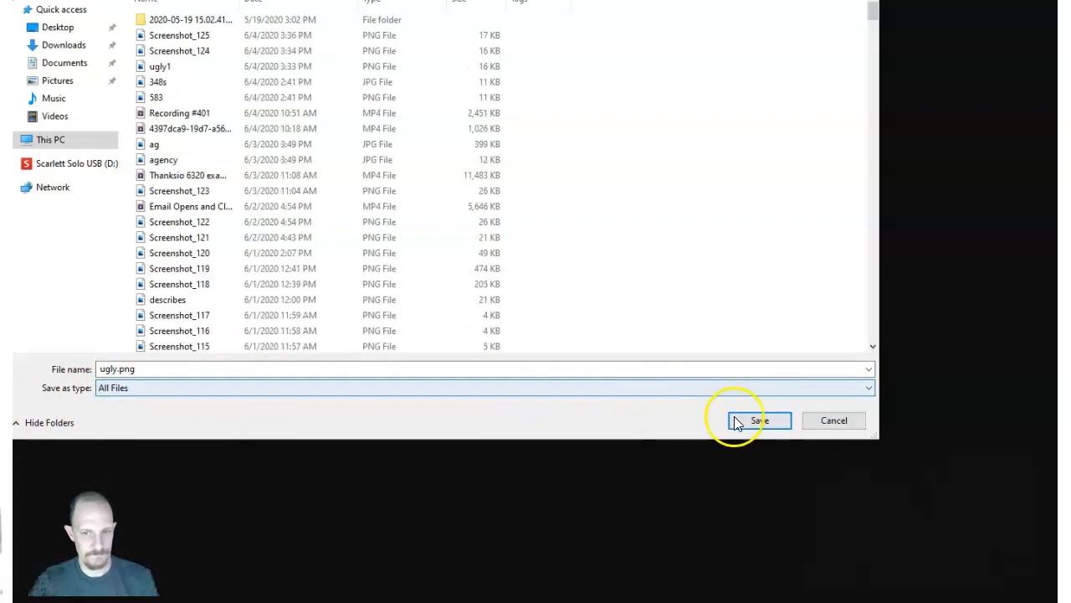
left_click(737, 422)
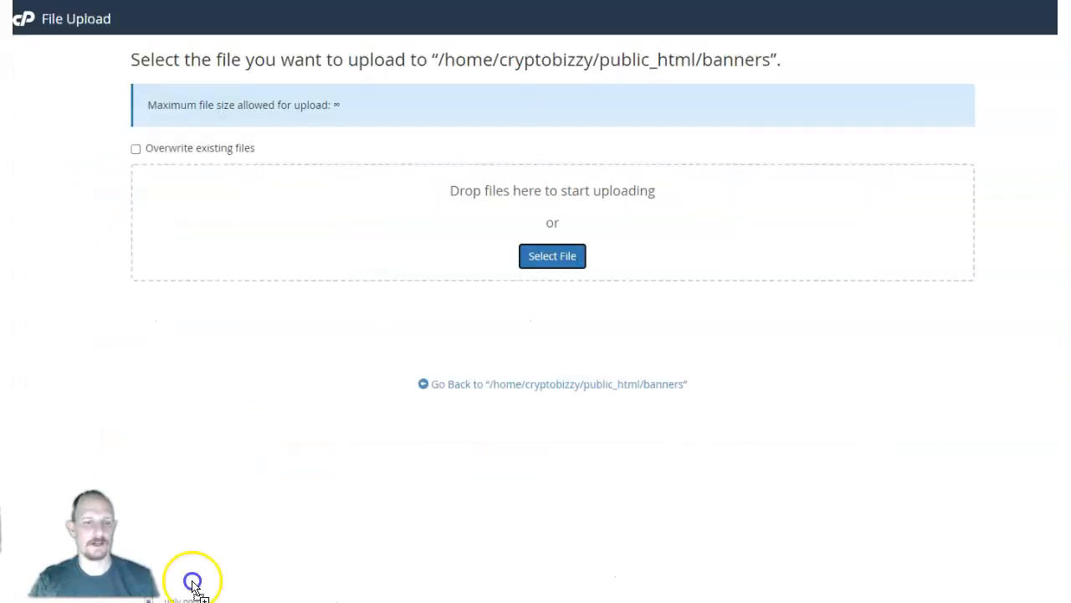
Switch to Google Drawings and mark out a 523x106 screenshot area around the CLICK HERE NOW banner.
left_click_drag(193, 586, 540, 243)
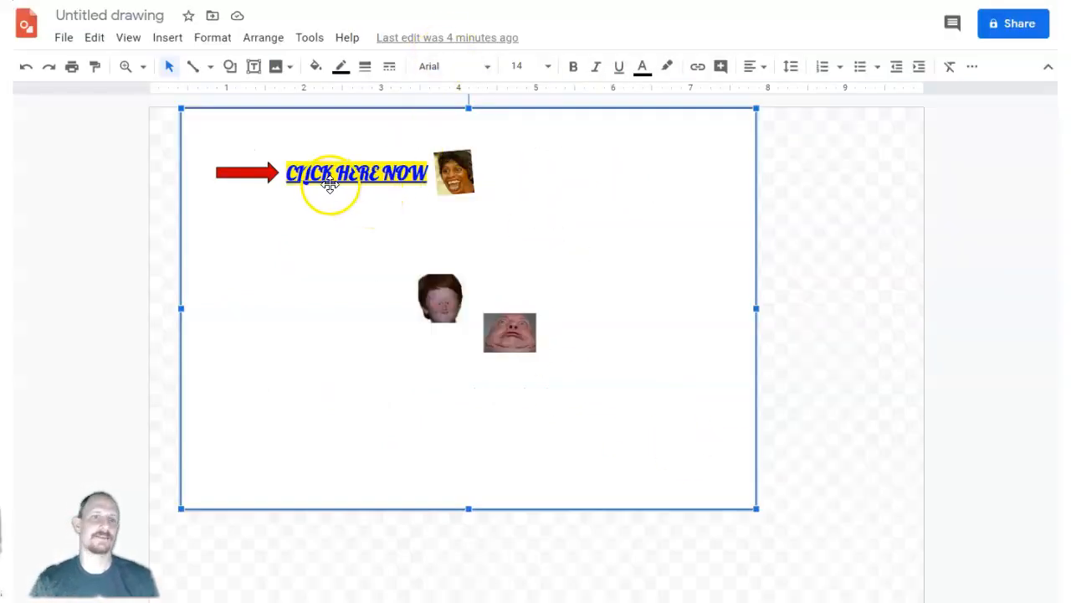
left_click(331, 185)
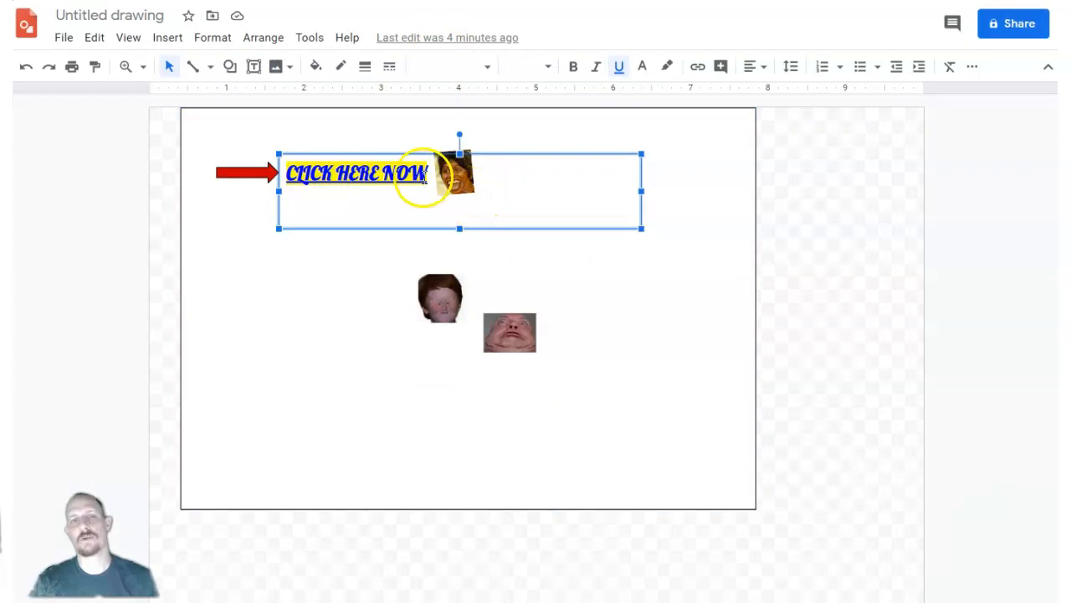
left_click(354, 323)
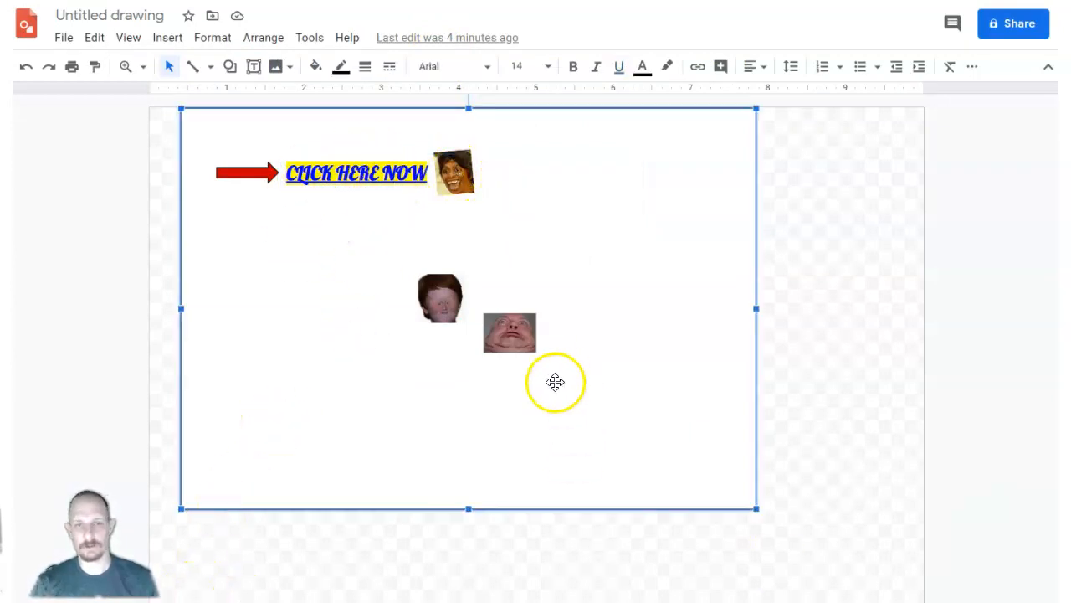
key("Print")
mouse_move(181, 130)
left_mouse_down()
mouse_move(272, 180)
mouse_move(568, 210)
left_mouse_up()
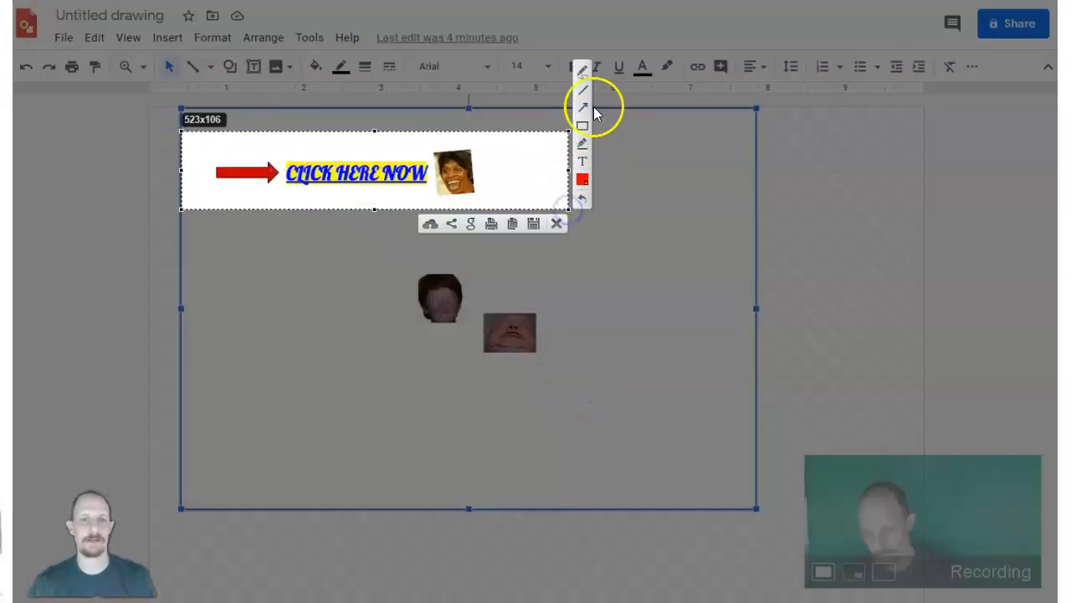
Circle the CLICK HERE NOW banner with the red pen and draw two freehand arrows pointing up towards it.
left_click(583, 74)
left_click(583, 74)
left_click(584, 67)
mouse_move(397, 142)
left_mouse_down()
mouse_move(216, 144)
mouse_move(315, 192)
mouse_move(536, 192)
mouse_move(410, 137)
mouse_move(343, 141)
left_mouse_up()
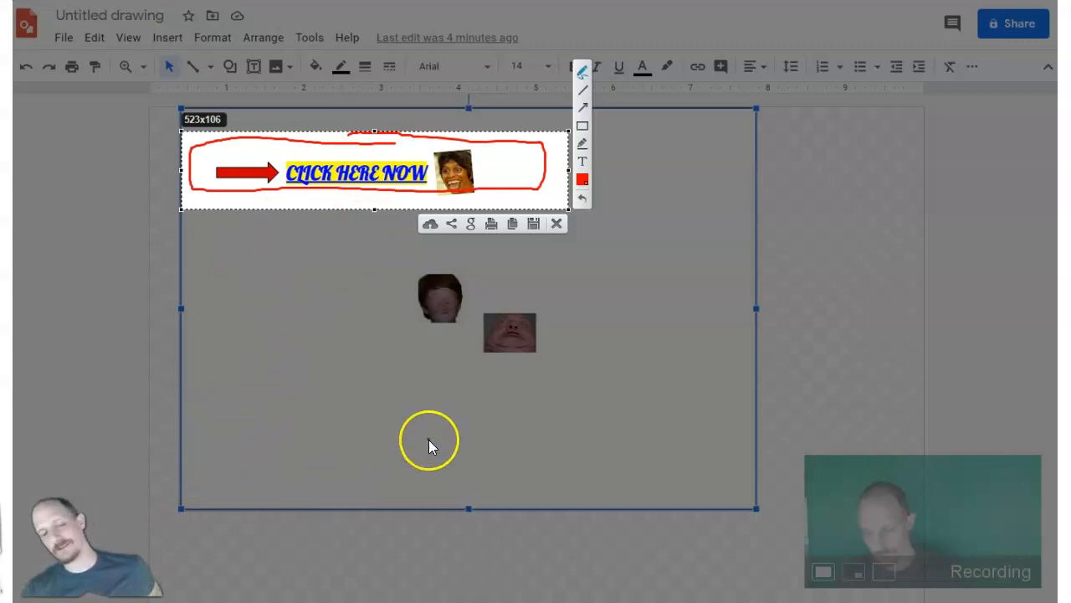
mouse_move(279, 325)
left_mouse_down()
mouse_move(337, 201)
mouse_move(303, 212)
mouse_move(340, 210)
left_mouse_up()
mouse_move(725, 335)
left_mouse_down()
mouse_move(536, 210)
mouse_move(530, 238)
mouse_move(595, 198)
left_mouse_up()
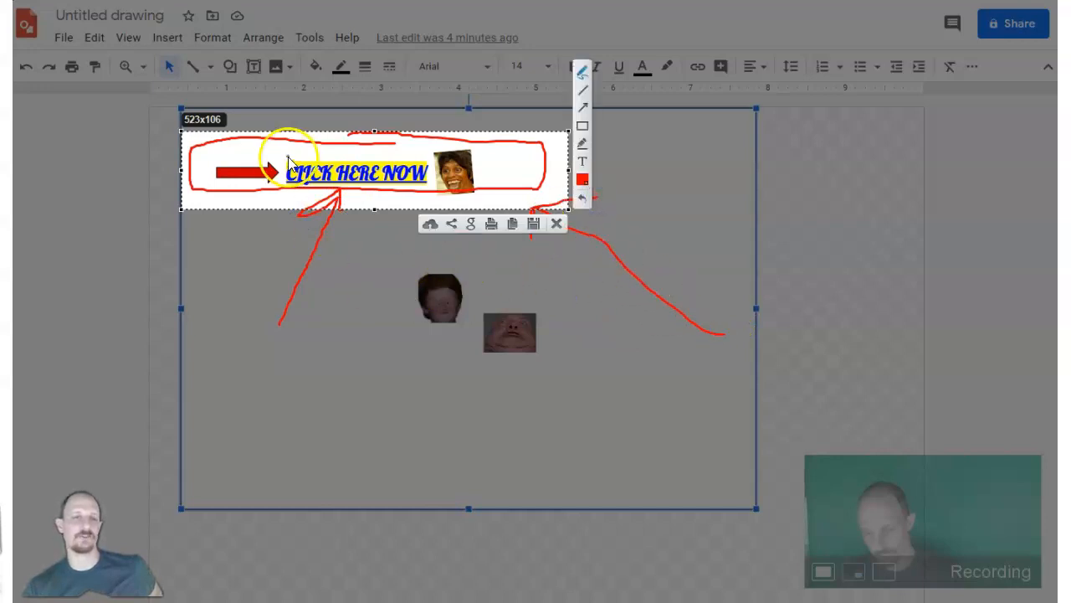